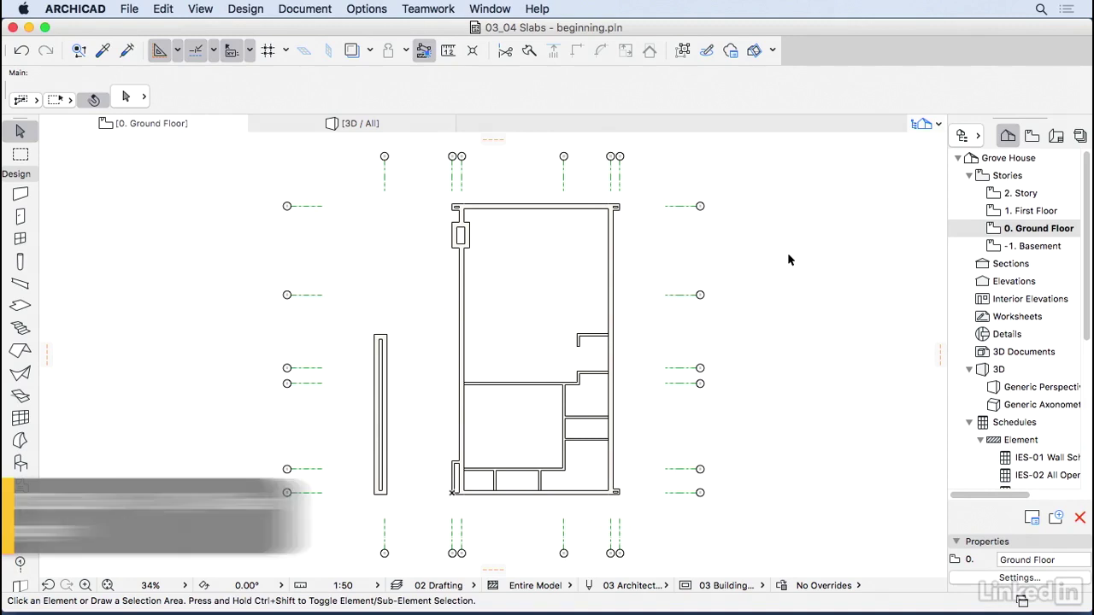
Activate the Slab tool in the Toolbox to draw slabs on the Ground Floor plan.
{"action": "left_click", "coordinate": [21, 306]}
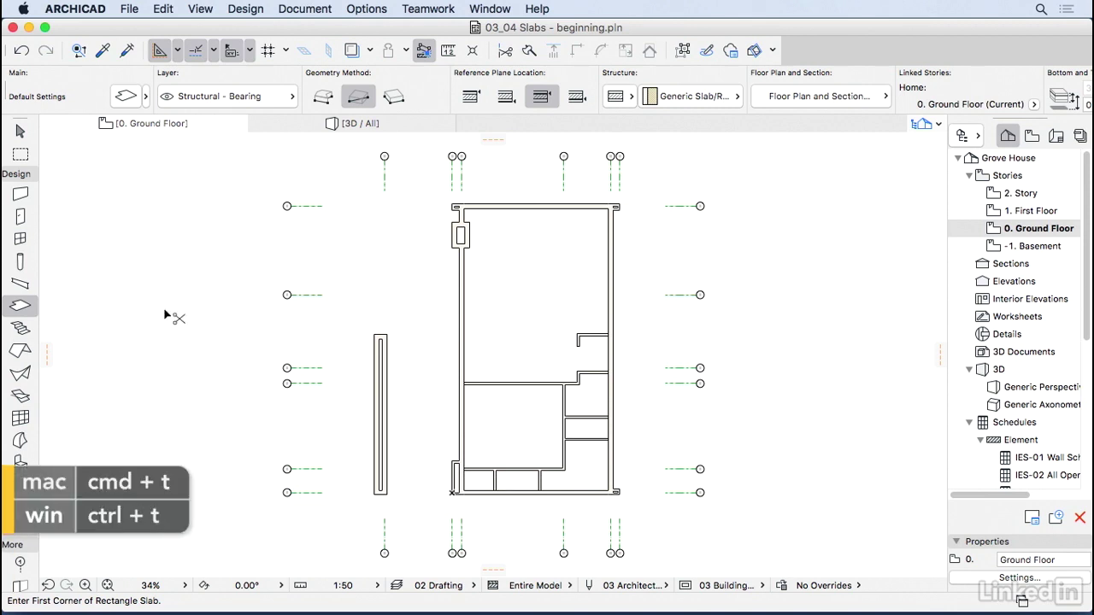
In Slab Default Settings, change the structure from composite Generic Slab/Roof to Basic, 300 thick.
{"action": "key", "text": "super+t"}
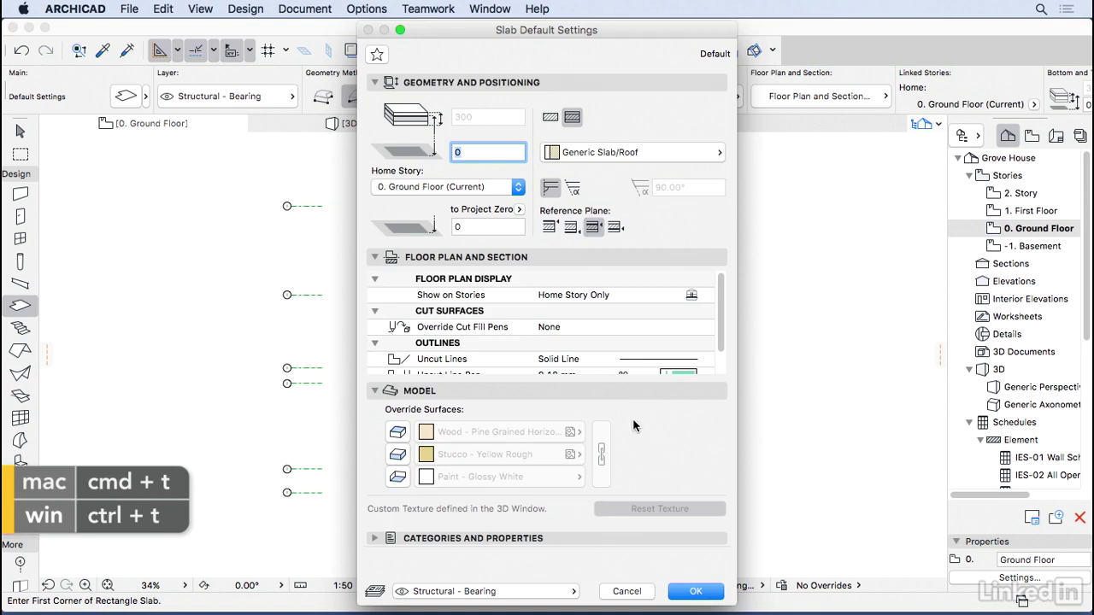
{"action": "left_click", "coordinate": [614, 393]}
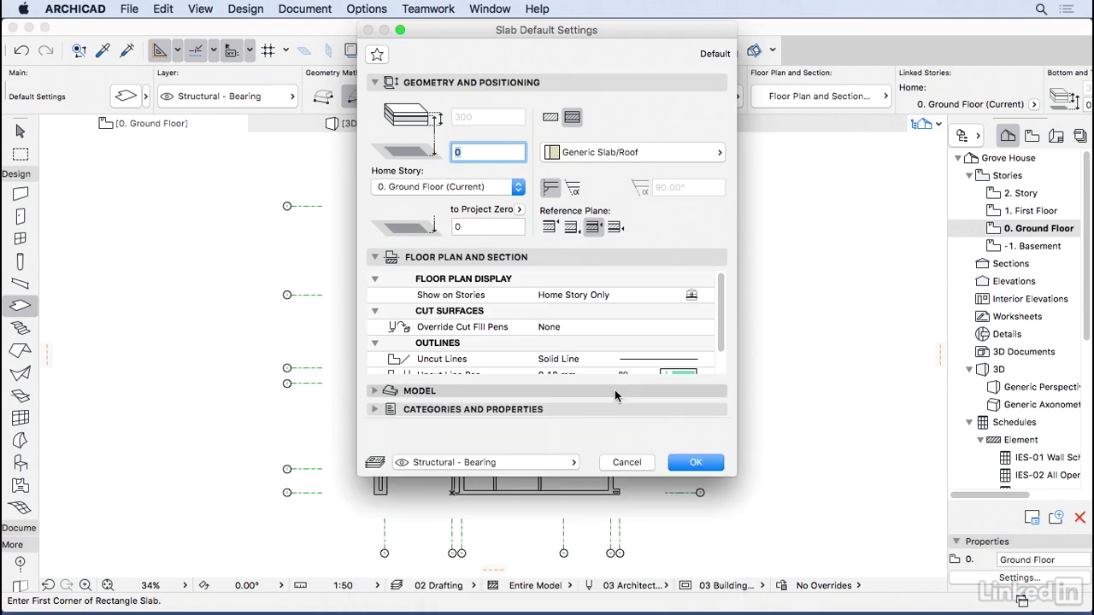
{"action": "left_click", "coordinate": [606, 265]}
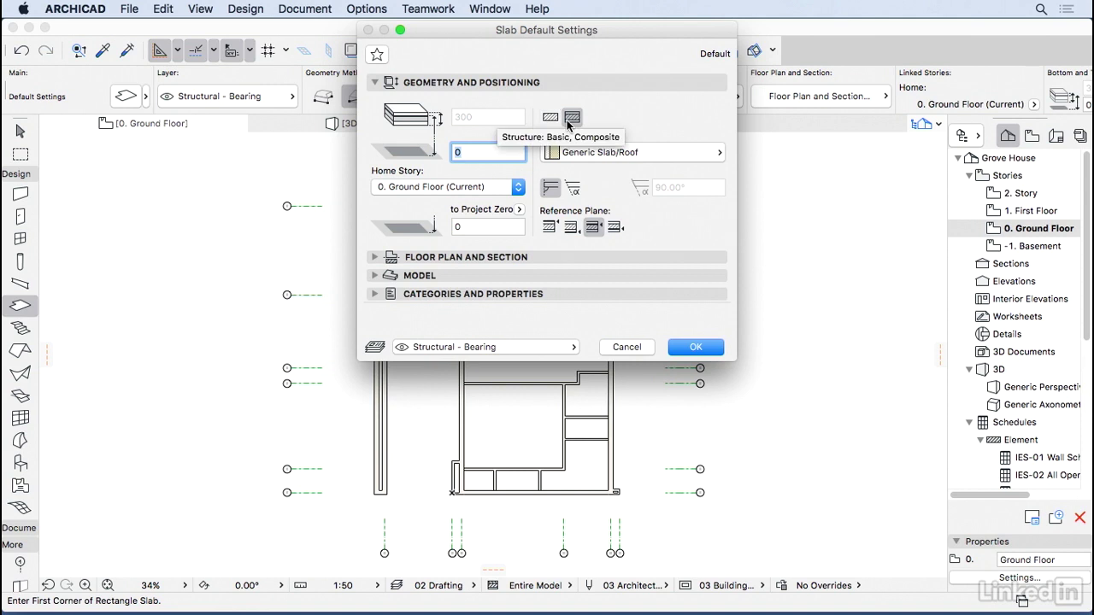
{"action": "left_click", "coordinate": [671, 160]}
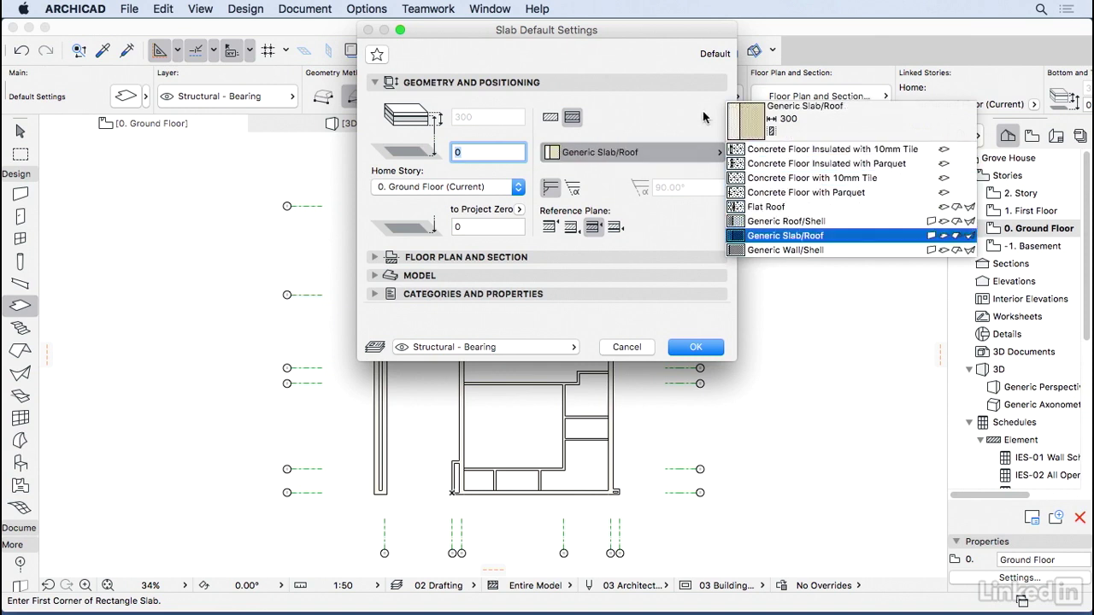
{"action": "left_click", "coordinate": [549, 117]}
{"action": "left_click", "coordinate": [551, 118]}
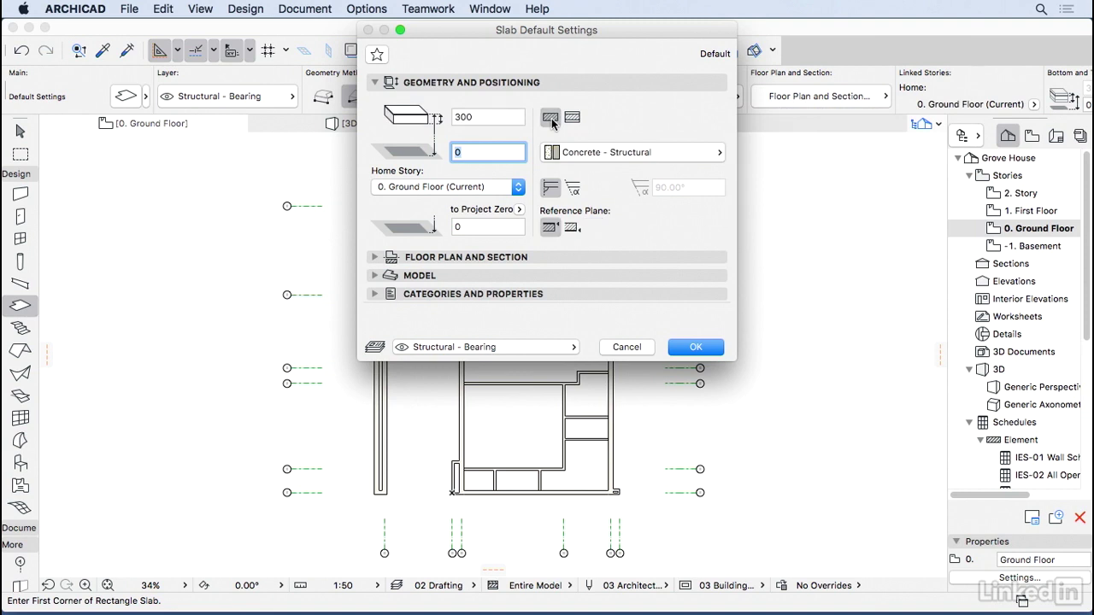
{"action": "left_click", "coordinate": [580, 153]}
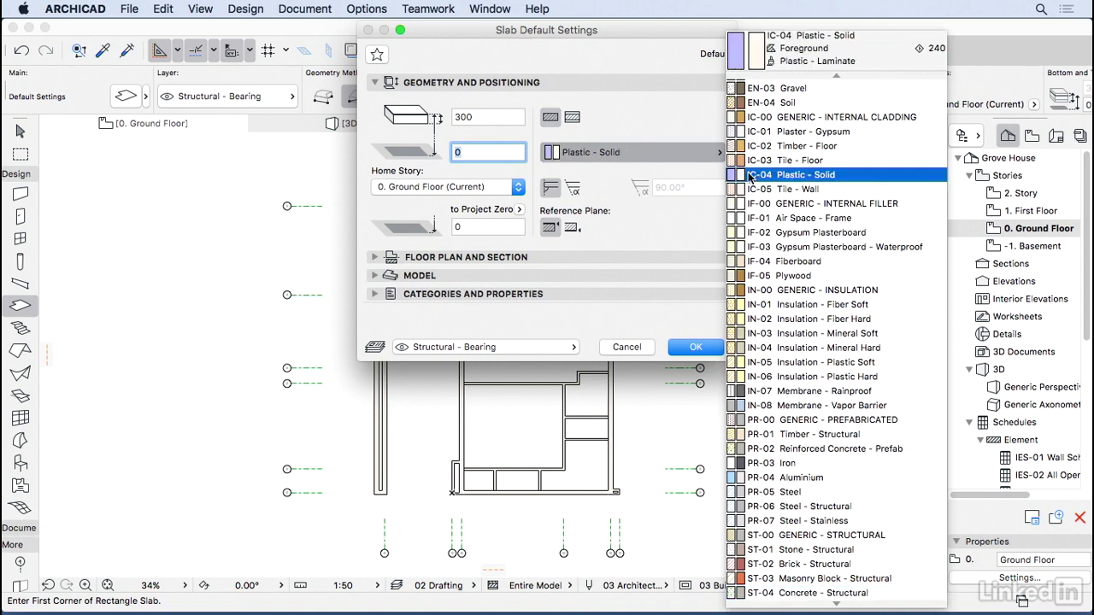
Set the slab material to ST-00 GENERIC - STRUCTURAL, keep the reference plane at top, and confirm.
{"action": "left_click", "coordinate": [831, 536]}
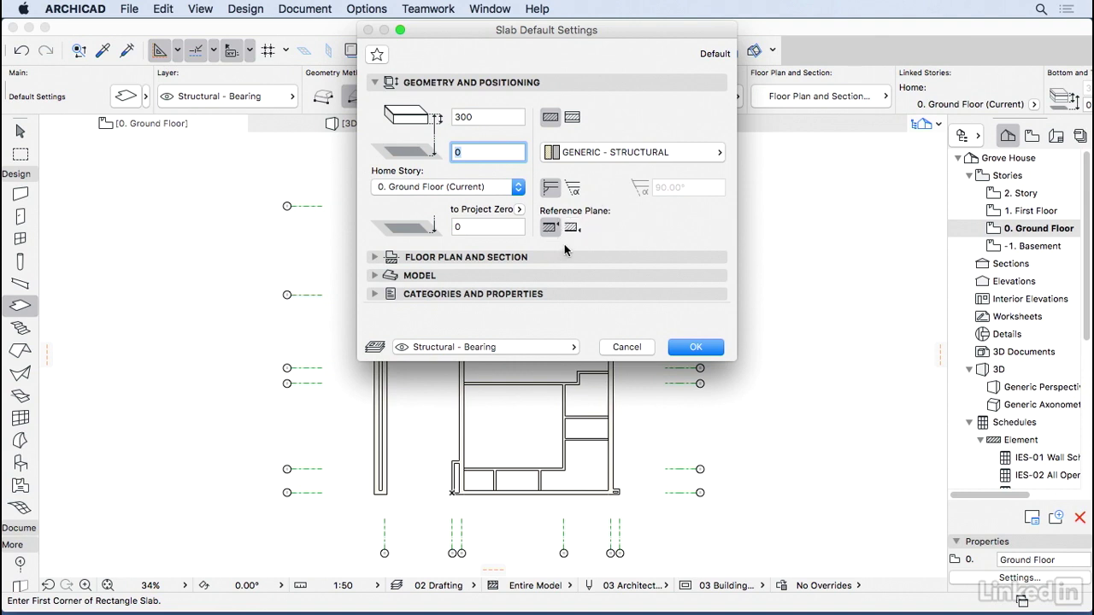
{"action": "left_click", "coordinate": [571, 227]}
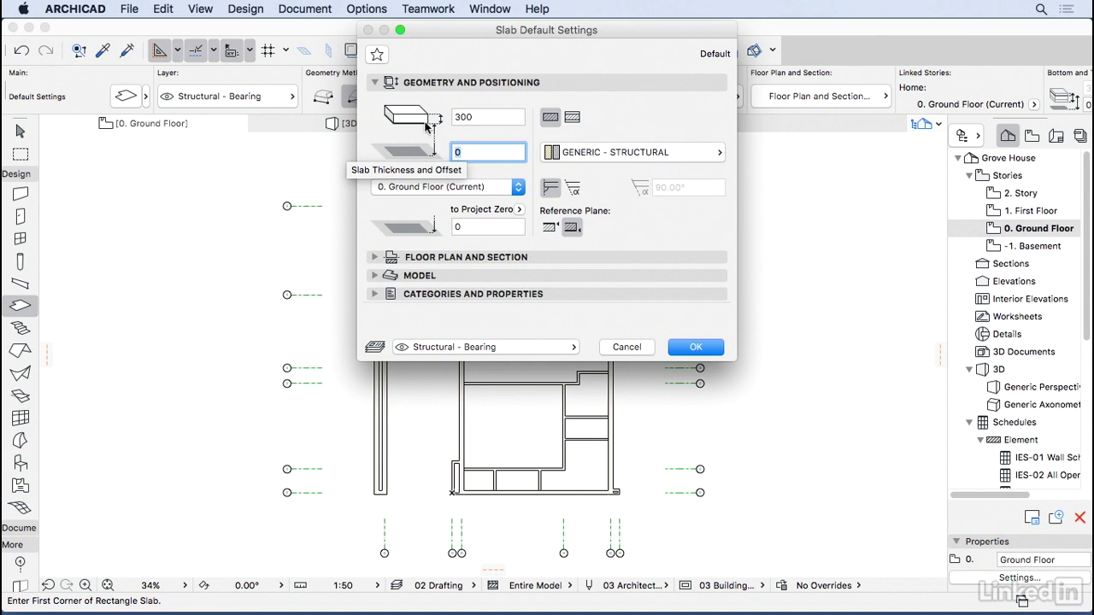
{"action": "left_click", "coordinate": [551, 227]}
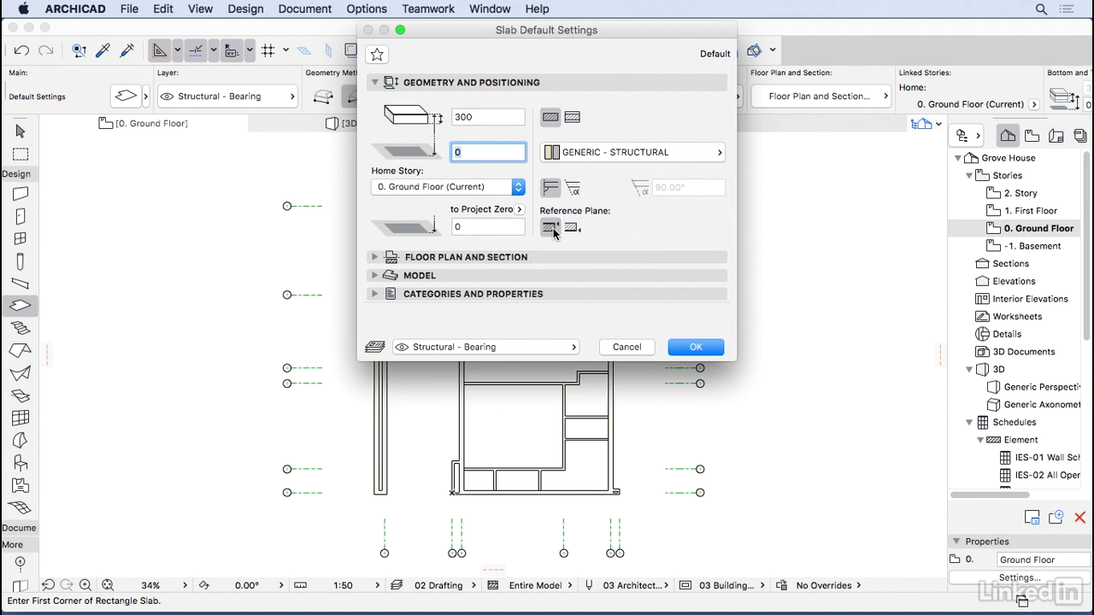
{"action": "left_click", "coordinate": [691, 347]}
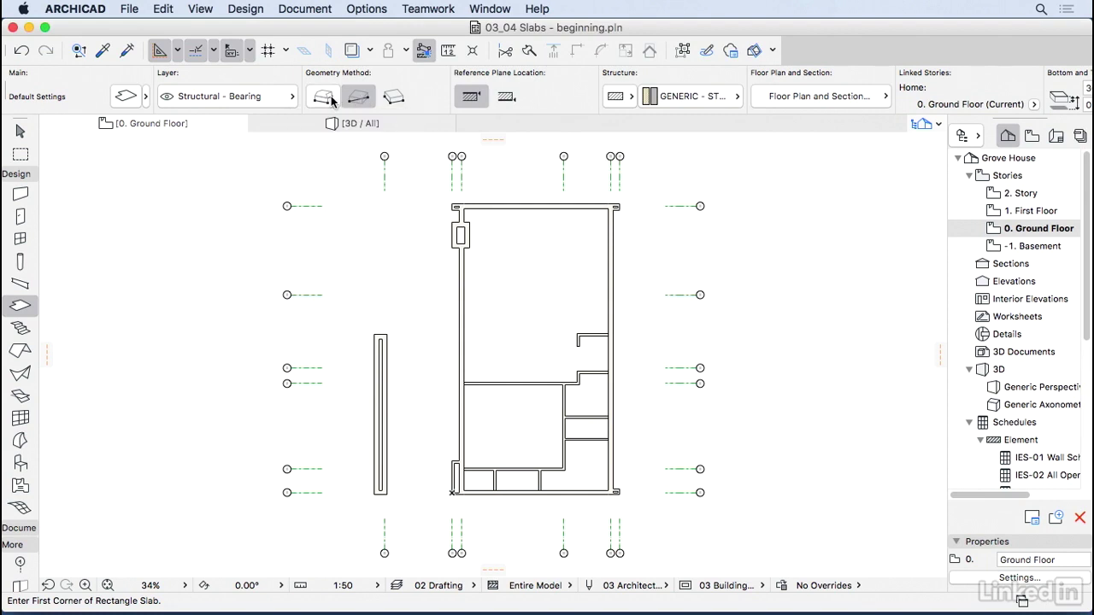
Draw a rectangular slab from the building's top-left corner to its bottom-right corner.
{"action": "left_click", "coordinate": [453, 204]}
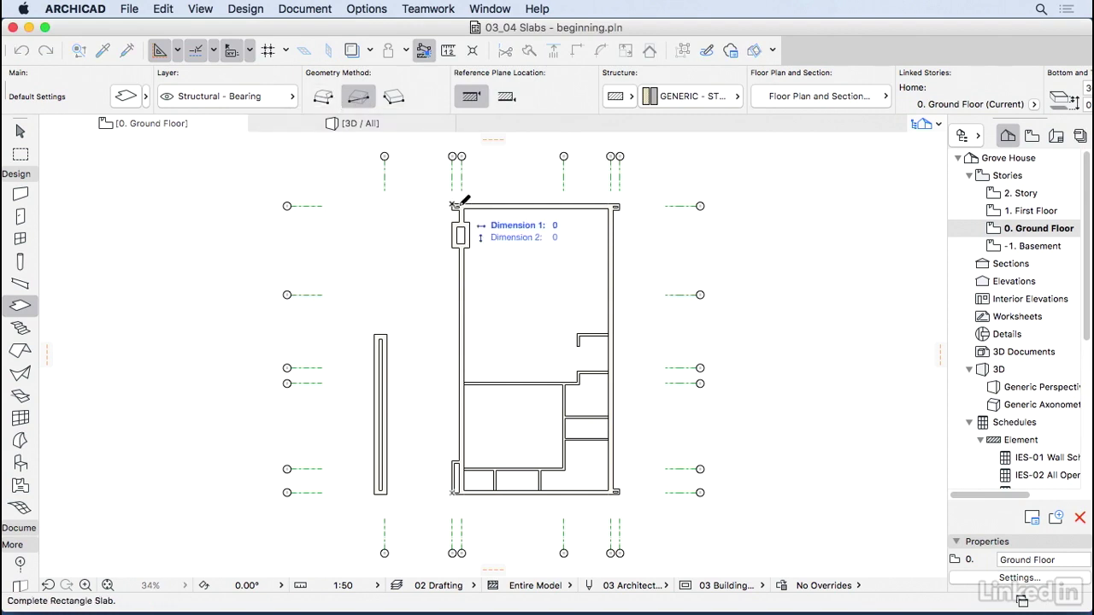
{"action": "scroll", "coordinate": [625, 503], "scroll_direction": "up", "scroll_amount": 2}
{"action": "scroll", "coordinate": [627, 501], "scroll_direction": "up", "scroll_amount": 3}
{"action": "left_click", "coordinate": [618, 479]}
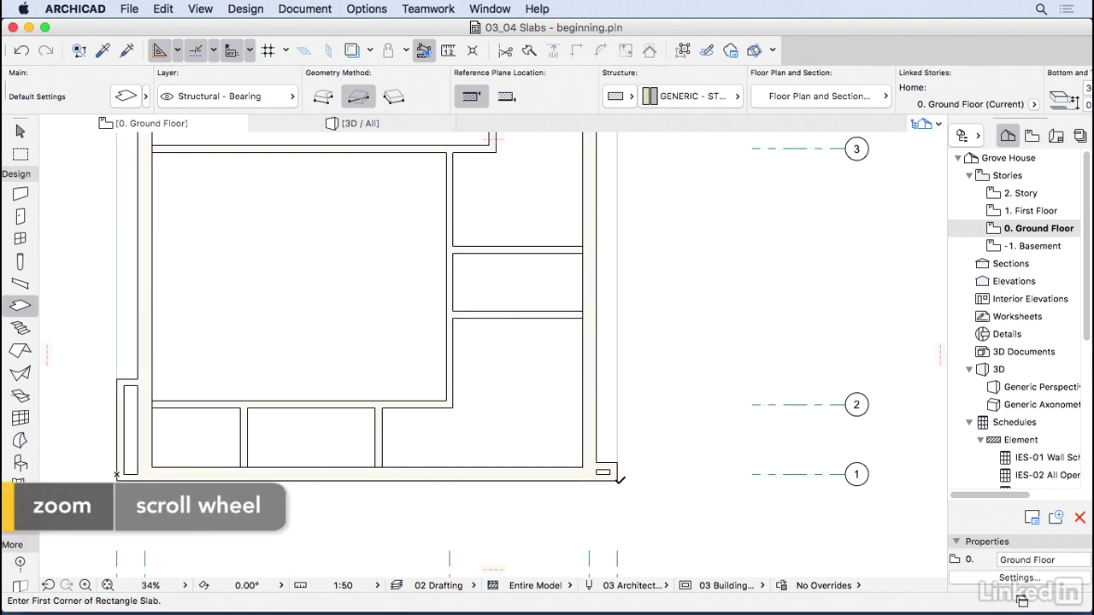
{"action": "scroll", "coordinate": [619, 480], "scroll_direction": "down", "scroll_amount": 2}
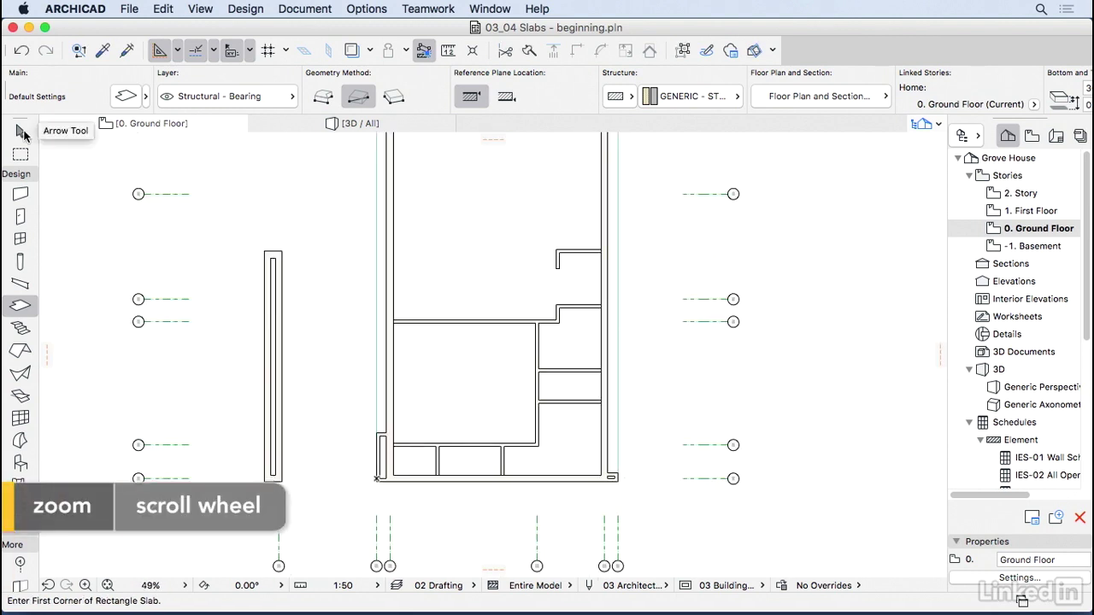
{"action": "left_click", "coordinate": [20, 130]}
Select the new slab and bring its top-right corner into view.
{"action": "left_click", "coordinate": [379, 196]}
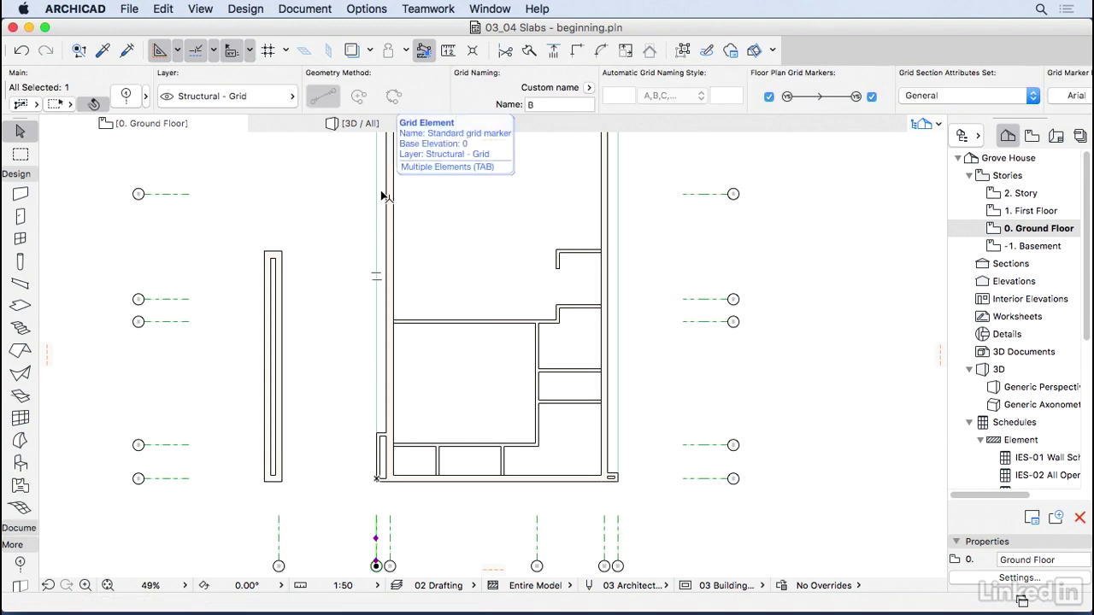
{"action": "left_click", "coordinate": [424, 195]}
{"action": "middle_click_drag", "start_coordinate": [647, 212], "coordinate": [655, 302]}
{"action": "scroll", "coordinate": [654, 302], "scroll_direction": "down", "scroll_amount": 1}
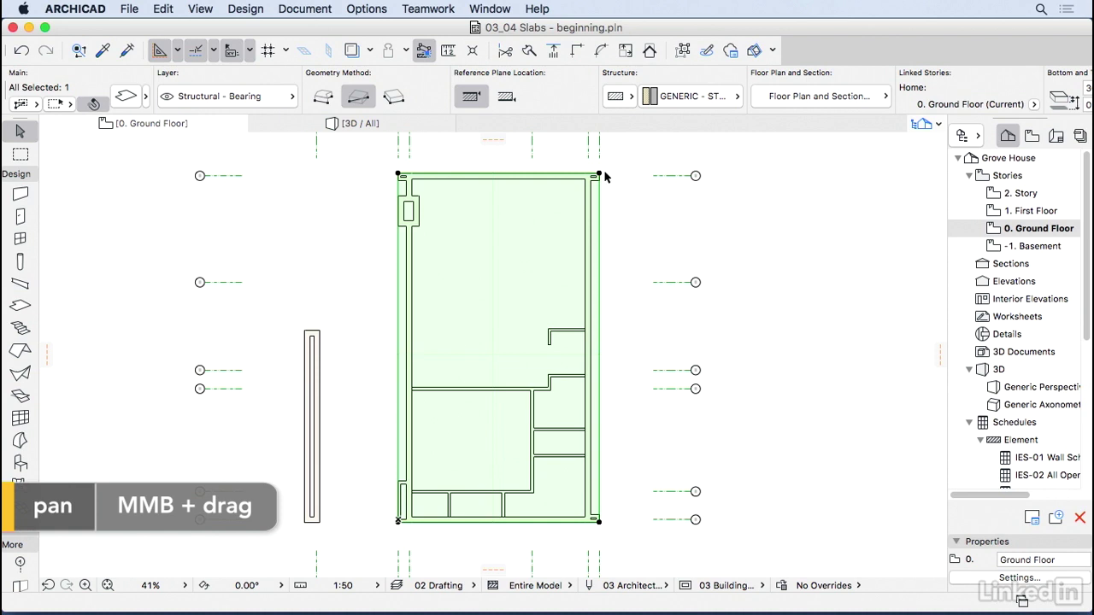
{"action": "scroll", "coordinate": [605, 181], "scroll_direction": "up", "scroll_amount": 5}
{"action": "middle_click_drag", "start_coordinate": [607, 191], "coordinate": [626, 229]}
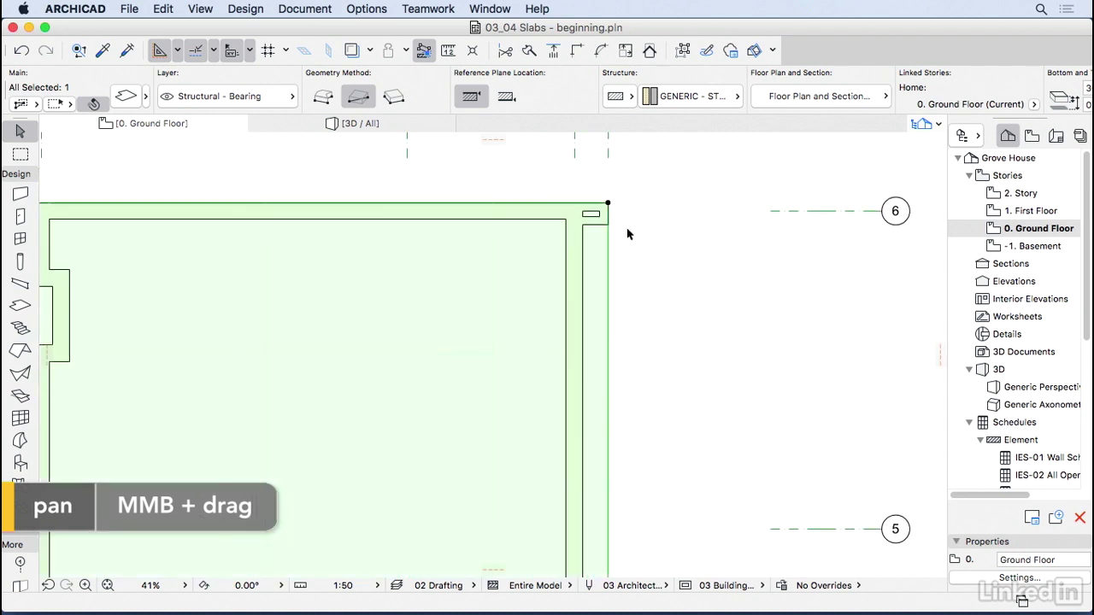
Insert a new node on the slab's right edge just below the top-right corner.
{"action": "left_click", "coordinate": [608, 249]}
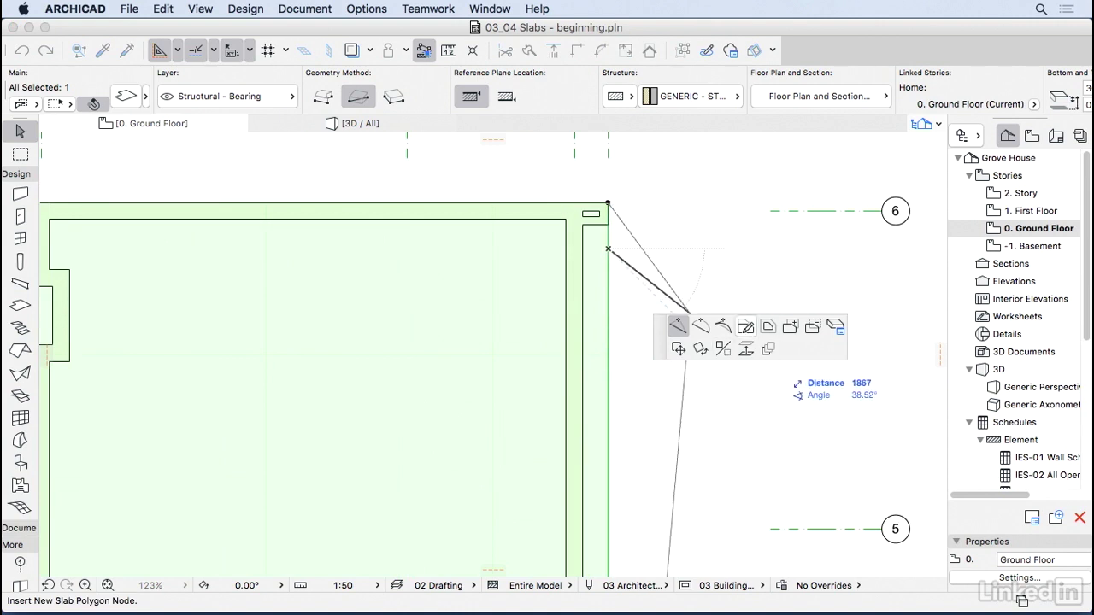
{"action": "left_click", "coordinate": [745, 327]}
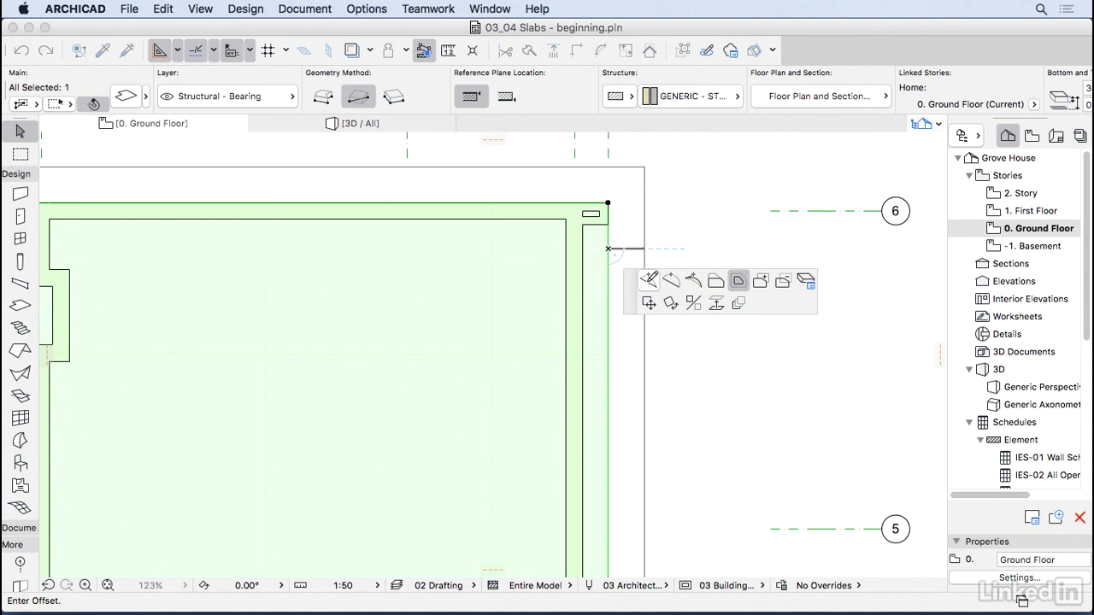
{"action": "left_click", "coordinate": [650, 280]}
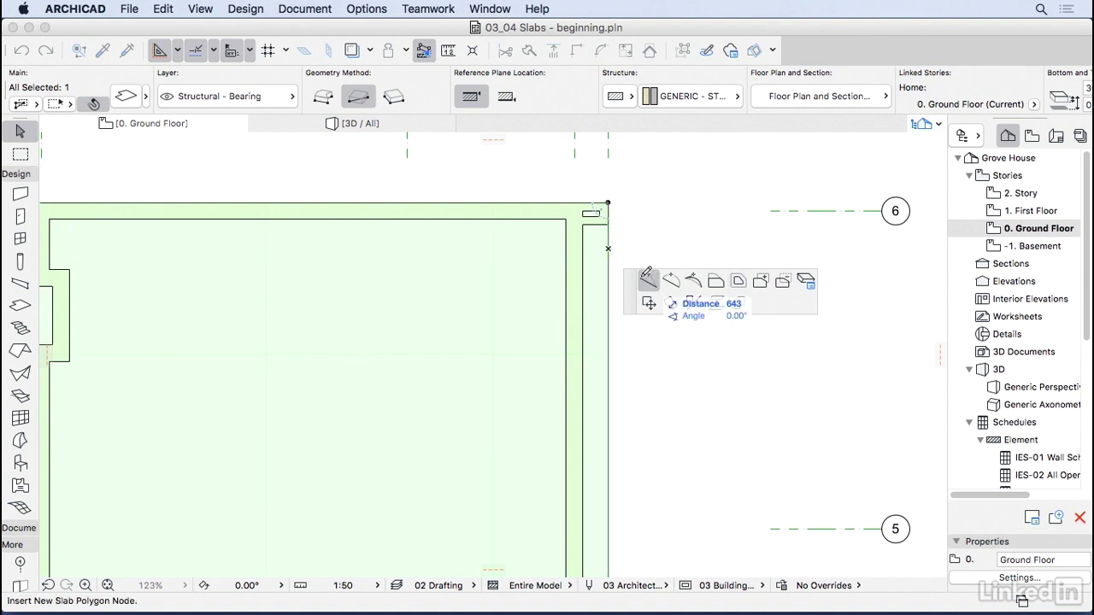
{"action": "left_click", "coordinate": [612, 229]}
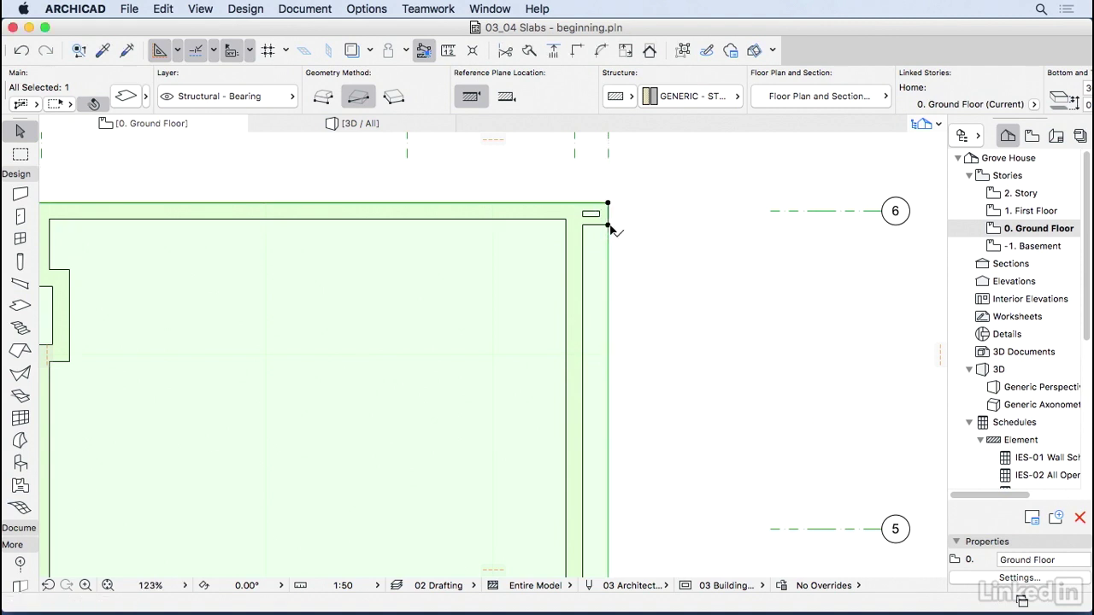
{"action": "scroll", "coordinate": [615, 231], "scroll_direction": "down", "scroll_amount": 2}
{"action": "scroll", "coordinate": [617, 238], "scroll_direction": "down", "scroll_amount": 2}
Add a node on the slab's right edge just above the bottom-right corner.
{"action": "scroll", "coordinate": [655, 359], "scroll_direction": "down", "scroll_amount": 6}
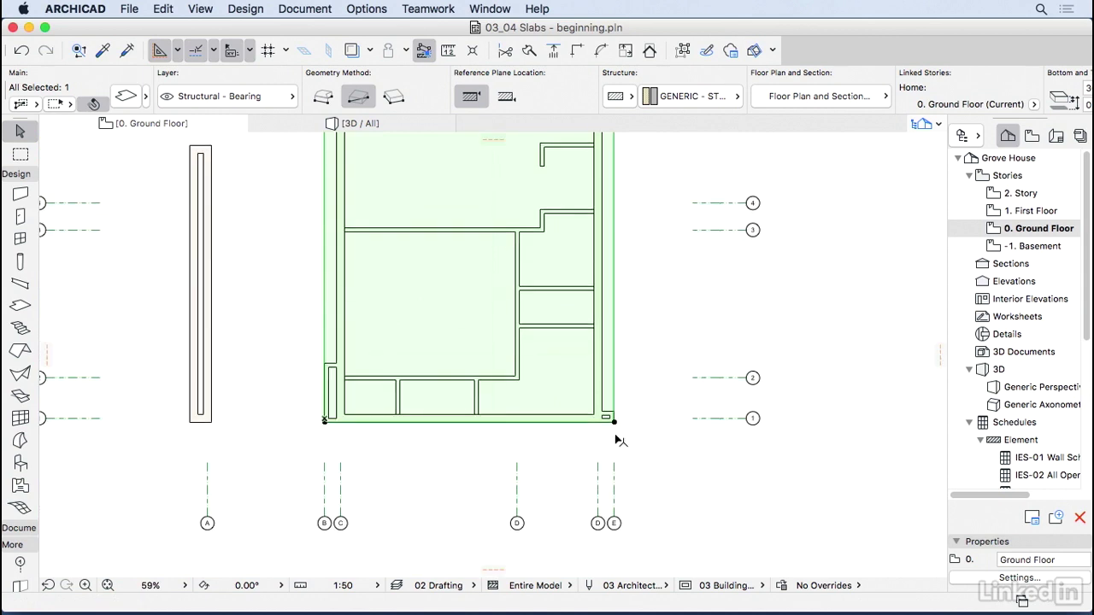
{"action": "scroll", "coordinate": [612, 376], "scroll_direction": "up", "scroll_amount": 3}
{"action": "left_click", "coordinate": [613, 363]}
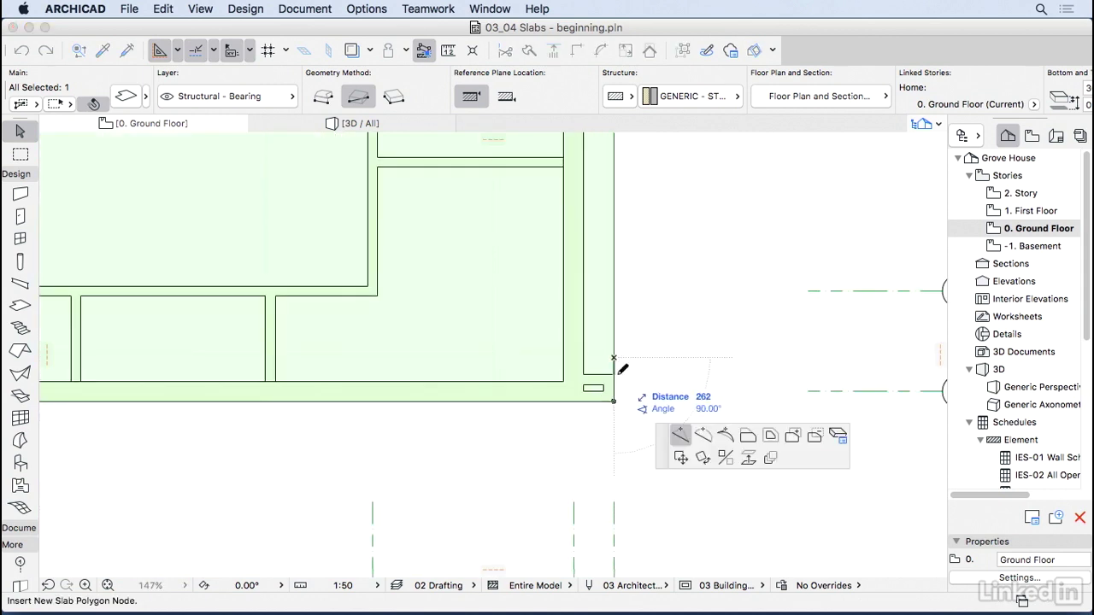
{"action": "left_click", "coordinate": [617, 379]}
Offset the slab's right edge segment 450 inward.
{"action": "scroll", "coordinate": [630, 353], "scroll_direction": "down", "scroll_amount": 4}
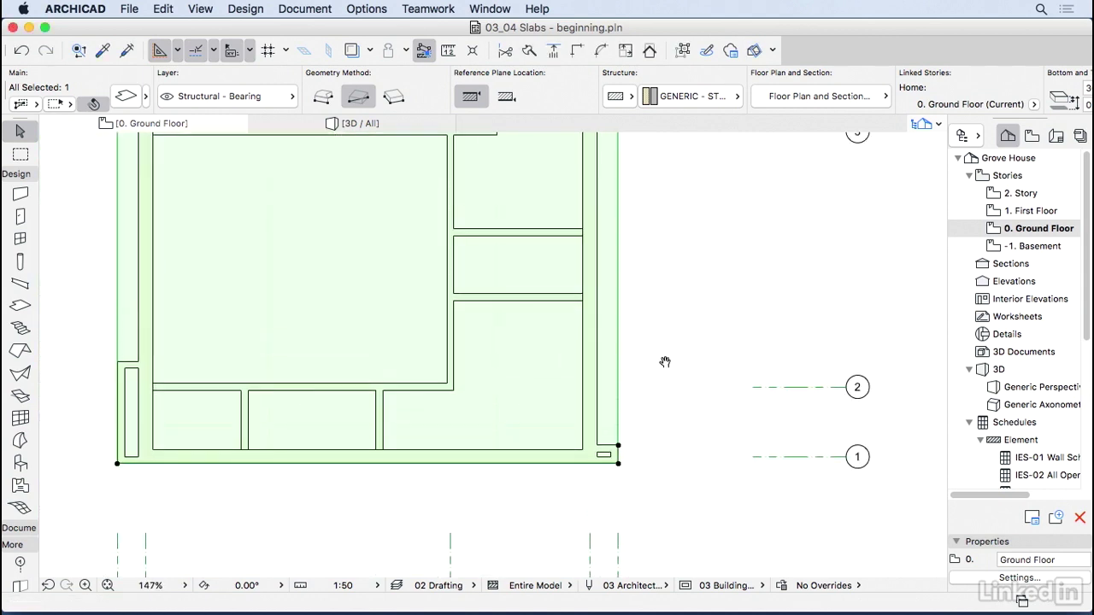
{"action": "left_click", "coordinate": [617, 303]}
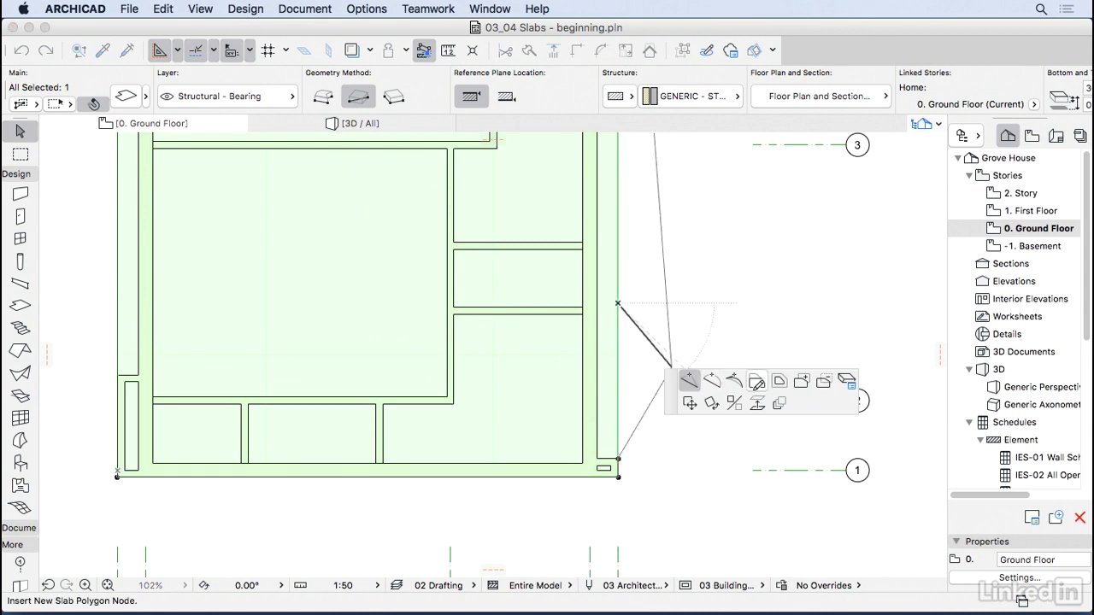
{"action": "left_click", "coordinate": [757, 381]}
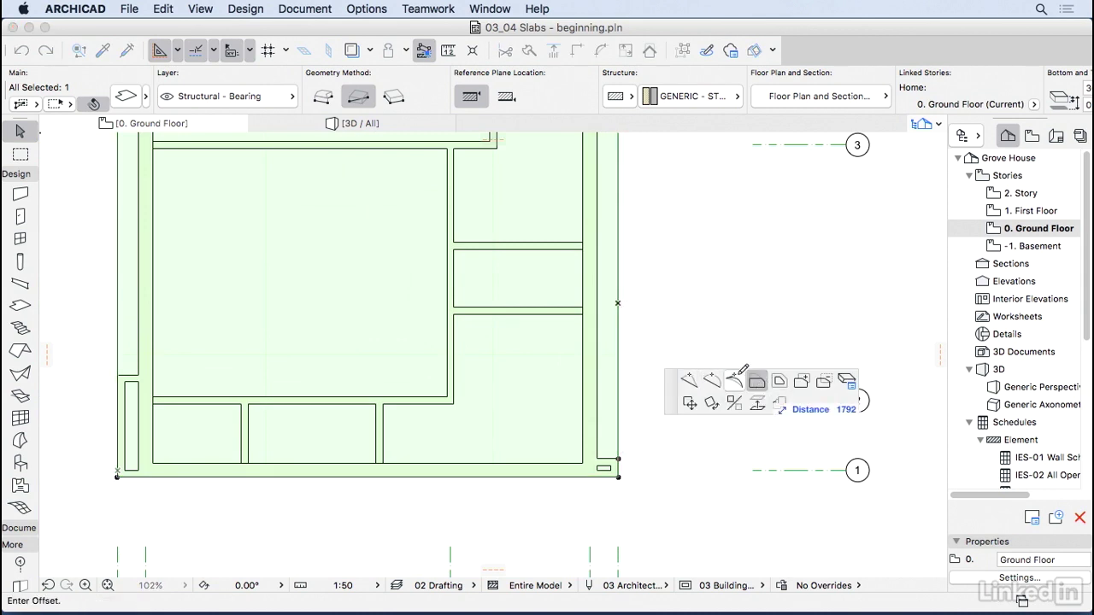
{"action": "left_click", "coordinate": [603, 304]}
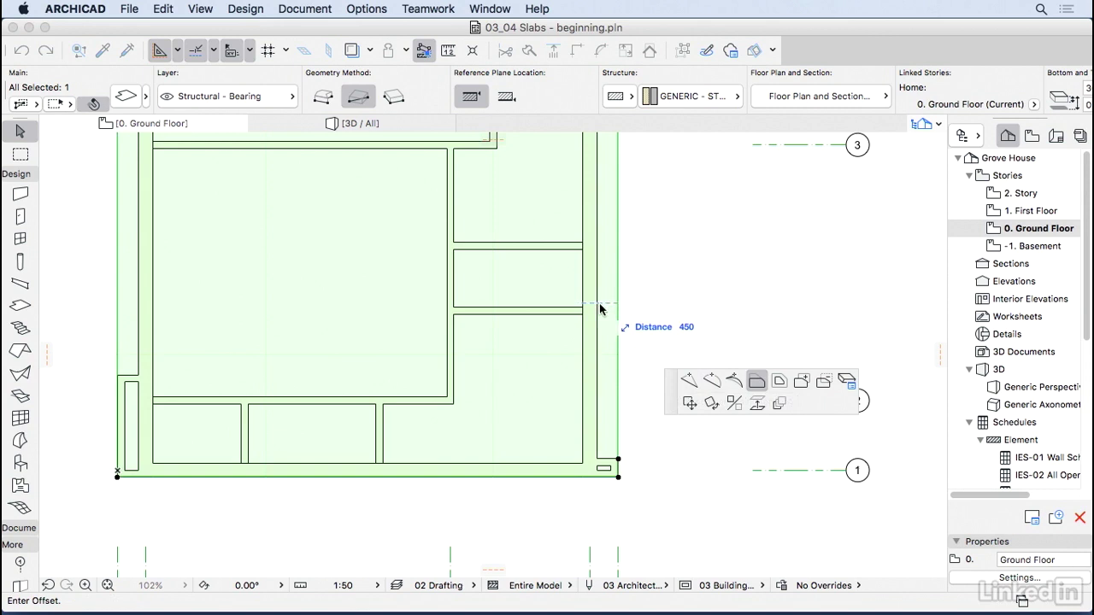
{"action": "scroll", "coordinate": [642, 480], "scroll_direction": "down", "scroll_amount": 3}
{"action": "scroll", "coordinate": [674, 496], "scroll_direction": "up", "scroll_amount": 5}
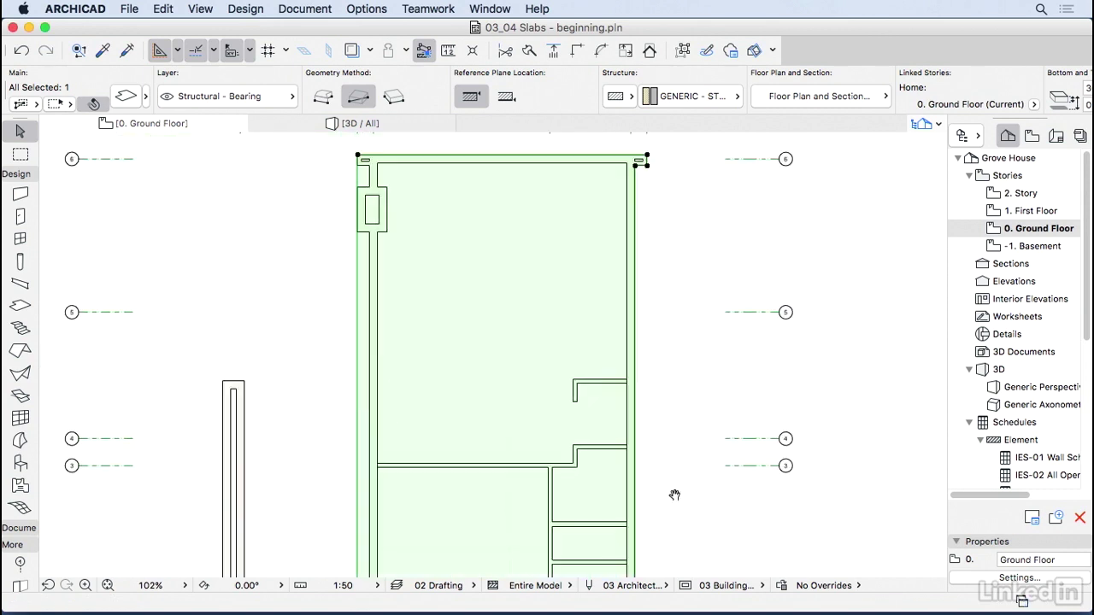
{"action": "scroll", "coordinate": [496, 290], "scroll_direction": "left", "scroll_amount": 3}
Add nodes on the slab's upper left edge and square them into a notch at the wall corner.
{"action": "scroll", "coordinate": [500, 210], "scroll_direction": "up", "scroll_amount": 4}
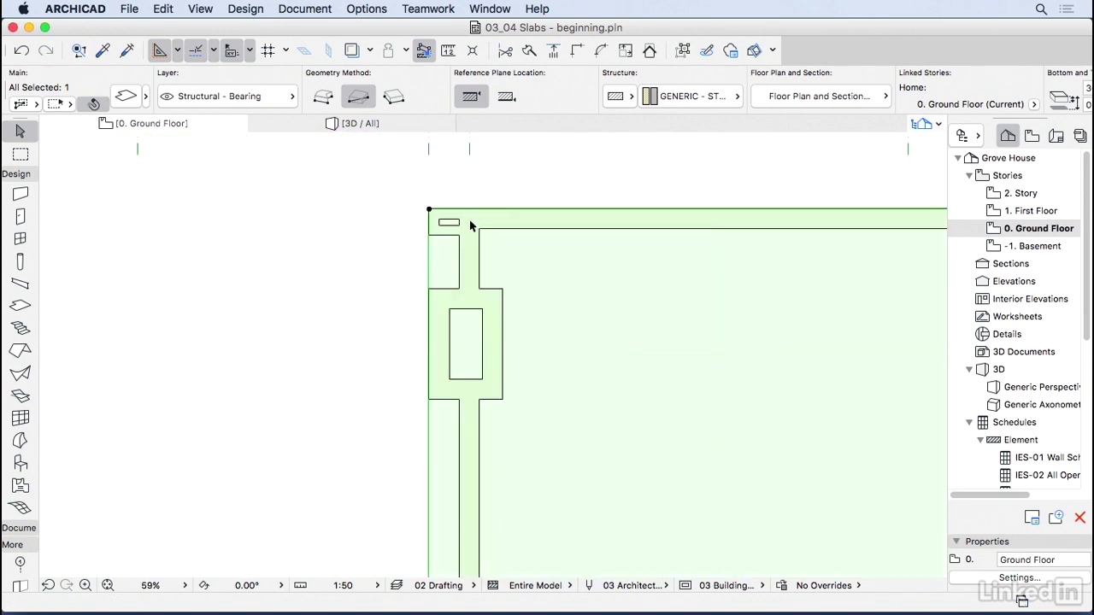
{"action": "left_click", "coordinate": [435, 254]}
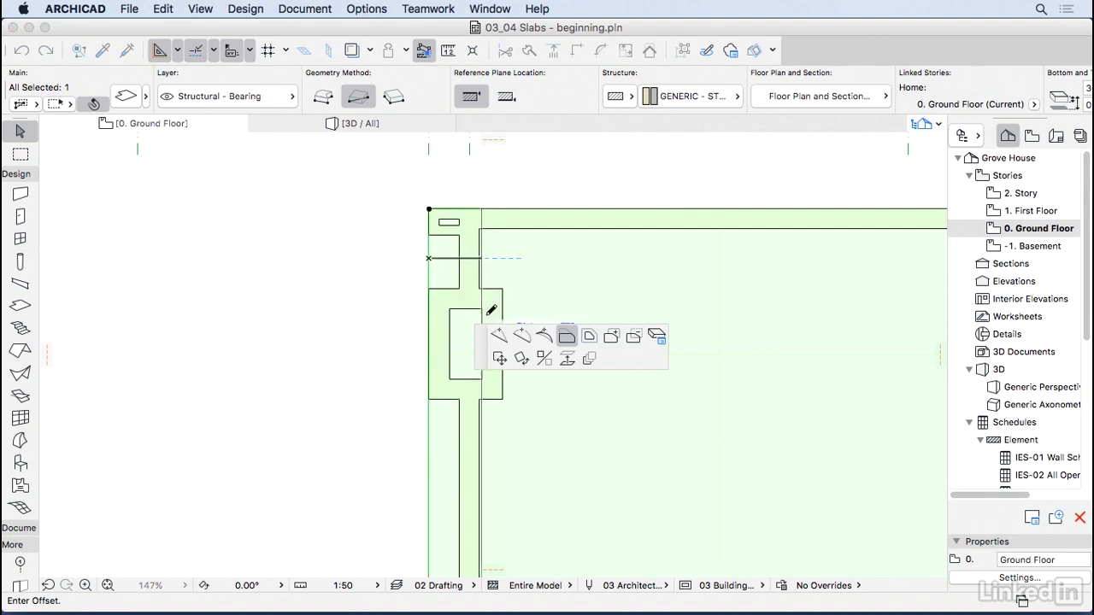
{"action": "left_click", "coordinate": [429, 234]}
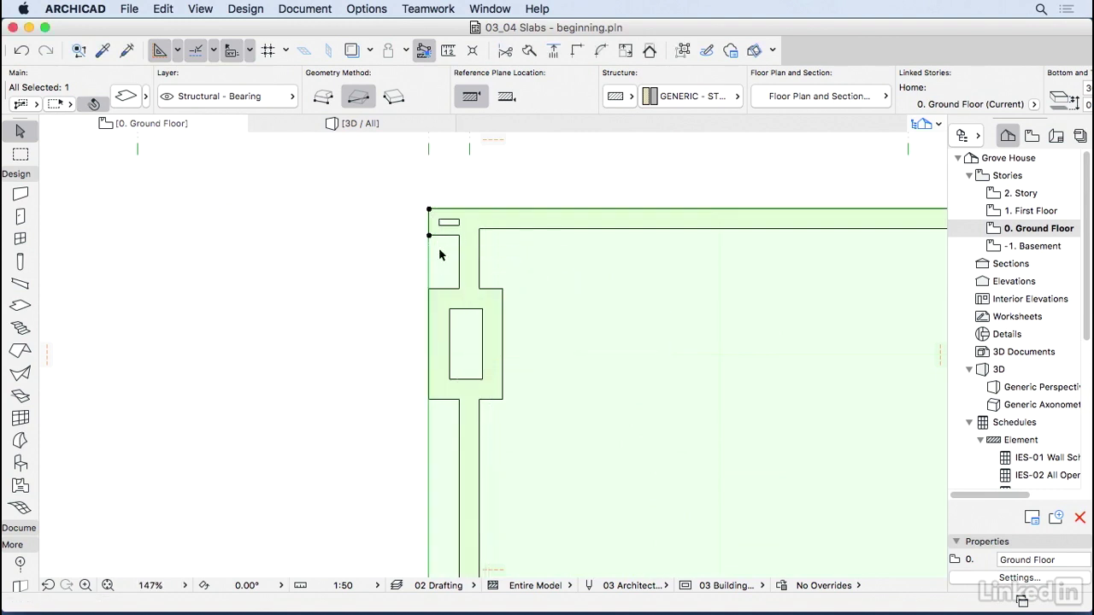
{"action": "left_click", "coordinate": [429, 254]}
{"action": "left_click", "coordinate": [429, 289]}
{"action": "left_click", "coordinate": [429, 262]}
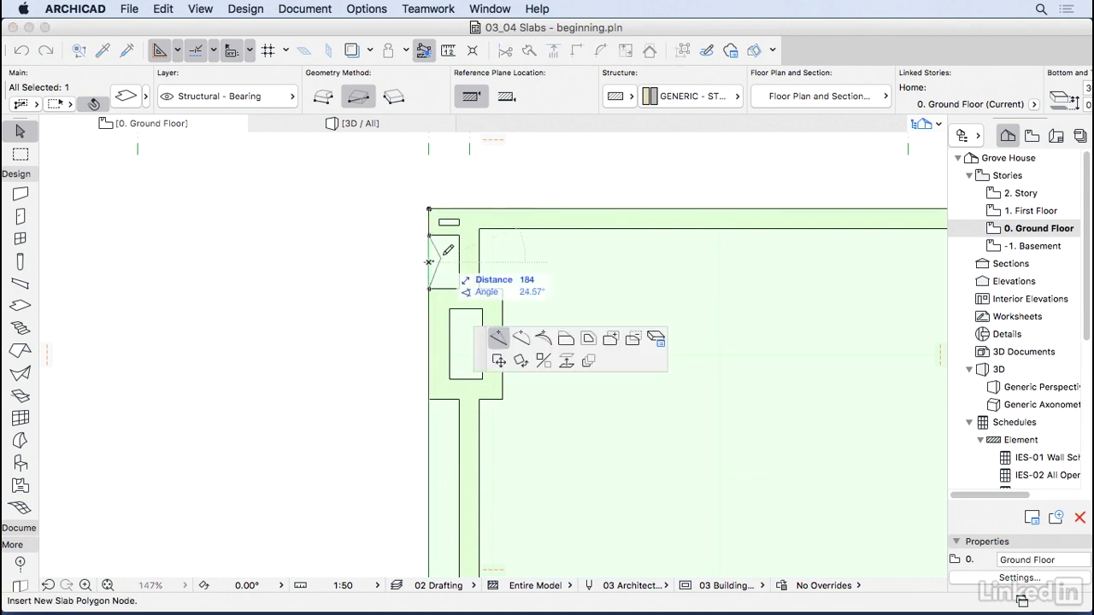
{"action": "left_click", "coordinate": [459, 234]}
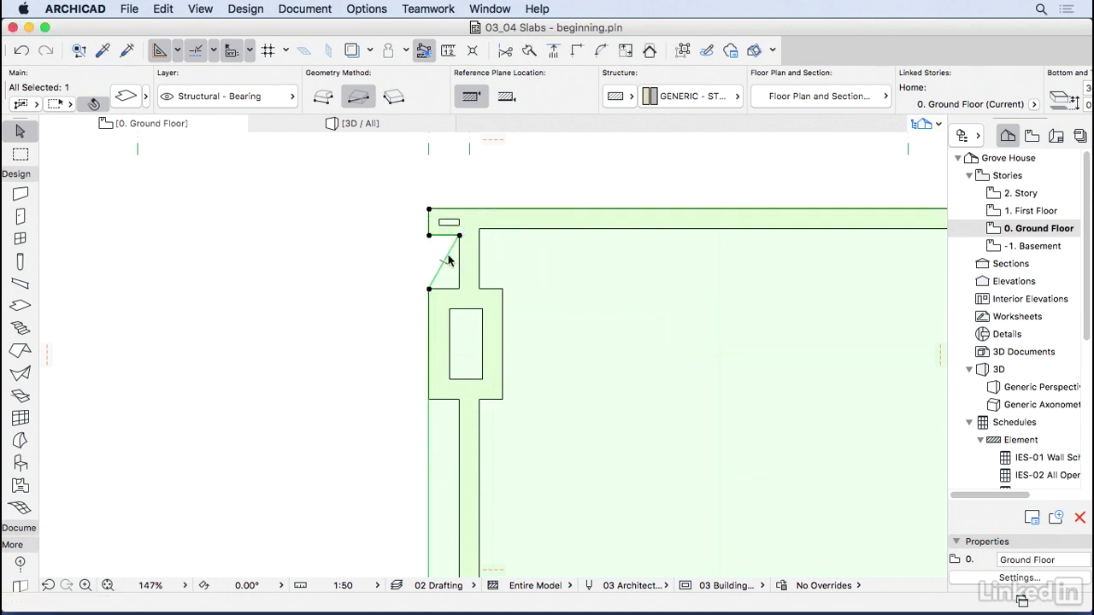
{"action": "left_click", "coordinate": [445, 261]}
{"action": "left_click", "coordinate": [458, 289]}
Insert another node further down the slab's left edge.
{"action": "left_click", "coordinate": [427, 438]}
{"action": "left_click", "coordinate": [429, 399]}
{"action": "left_click", "coordinate": [429, 429]}
Add nodes on the lower left slab edge so it steps out around the wall jog.
{"action": "left_click", "coordinate": [470, 401]}
{"action": "scroll", "coordinate": [483, 397], "scroll_direction": "down", "scroll_amount": 5}
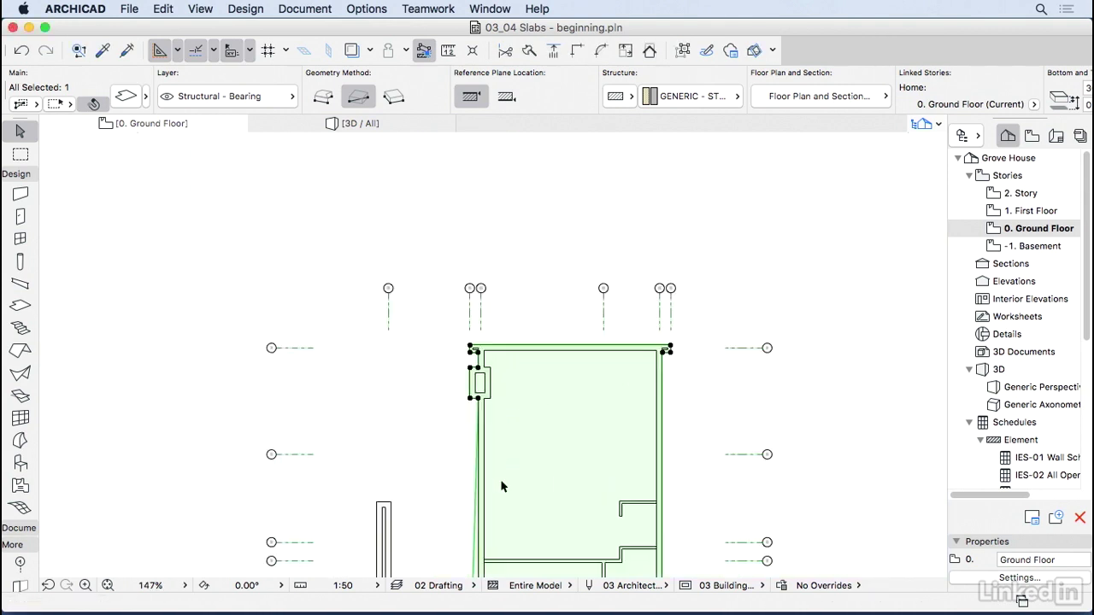
{"action": "scroll", "coordinate": [530, 427], "scroll_direction": "up", "scroll_amount": 8}
{"action": "left_click", "coordinate": [476, 387]}
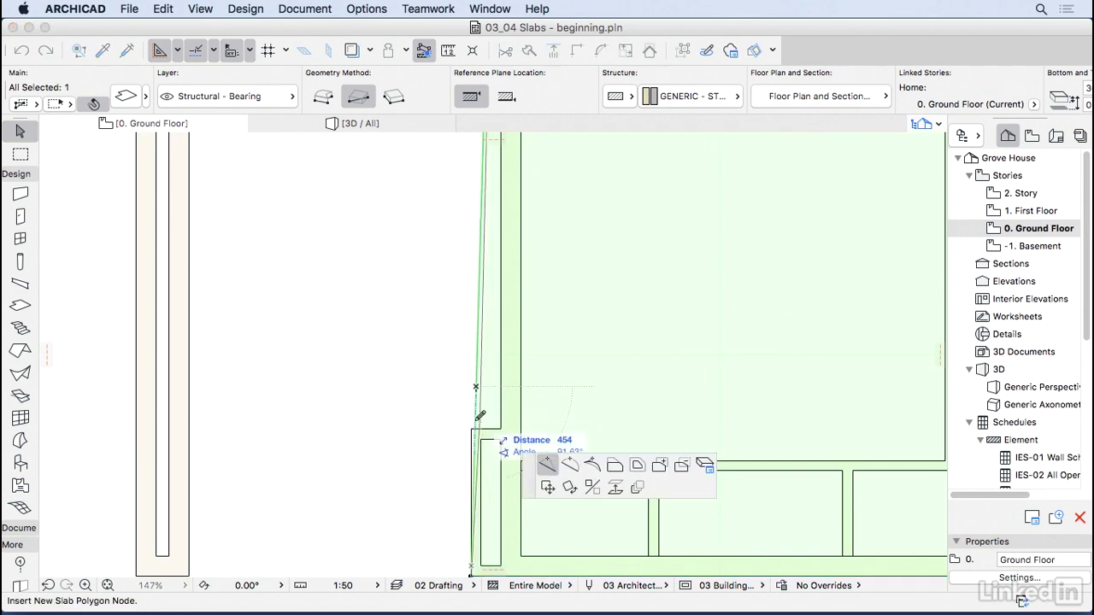
{"action": "left_click", "coordinate": [475, 418]}
{"action": "left_click", "coordinate": [472, 406]}
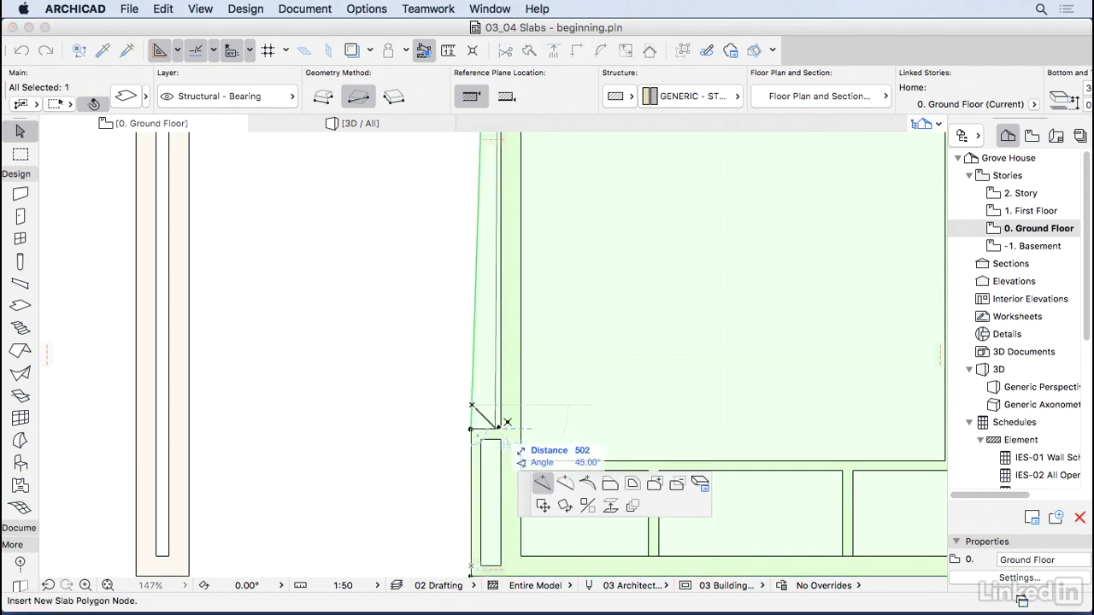
{"action": "left_click", "coordinate": [475, 403]}
{"action": "scroll", "coordinate": [422, 393], "scroll_direction": "down", "scroll_amount": 3}
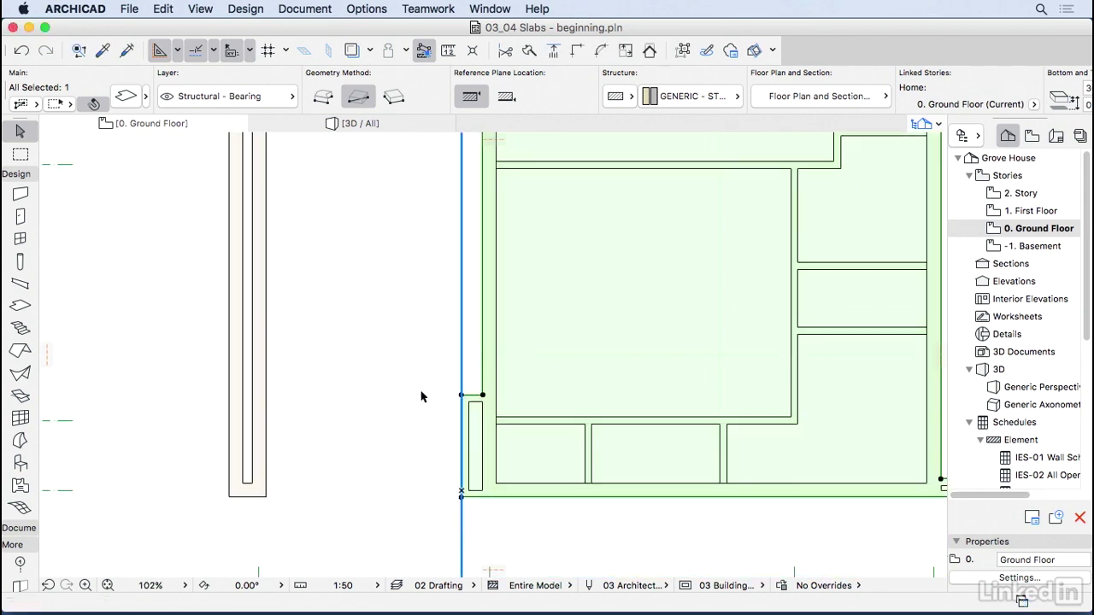
{"action": "left_click", "coordinate": [482, 396]}
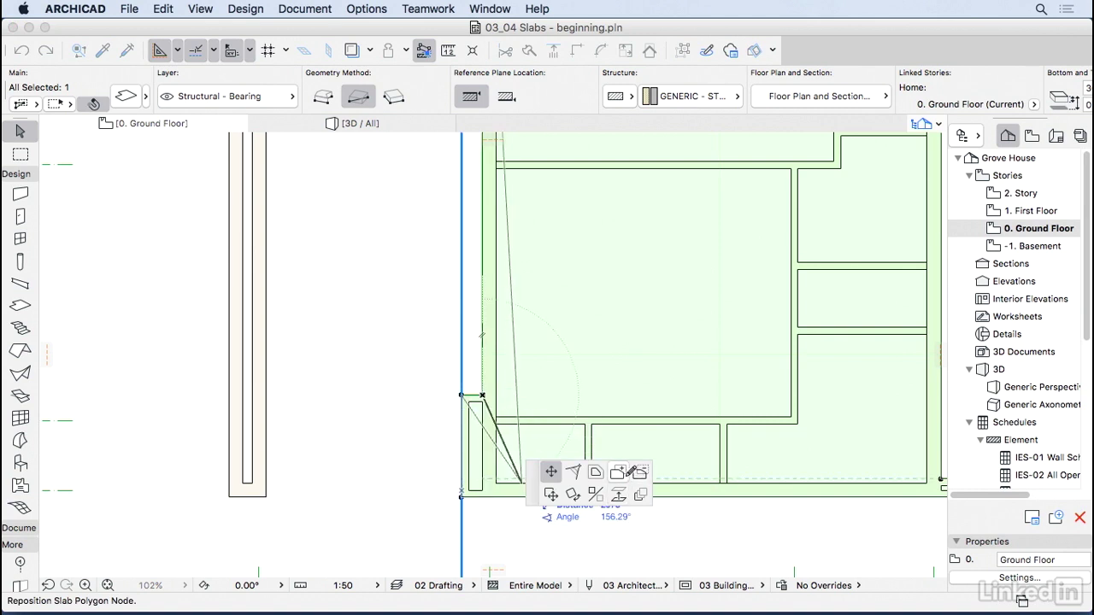
Begin adding a rectangle to the slab, then cancel it.
{"action": "left_click", "coordinate": [622, 473]}
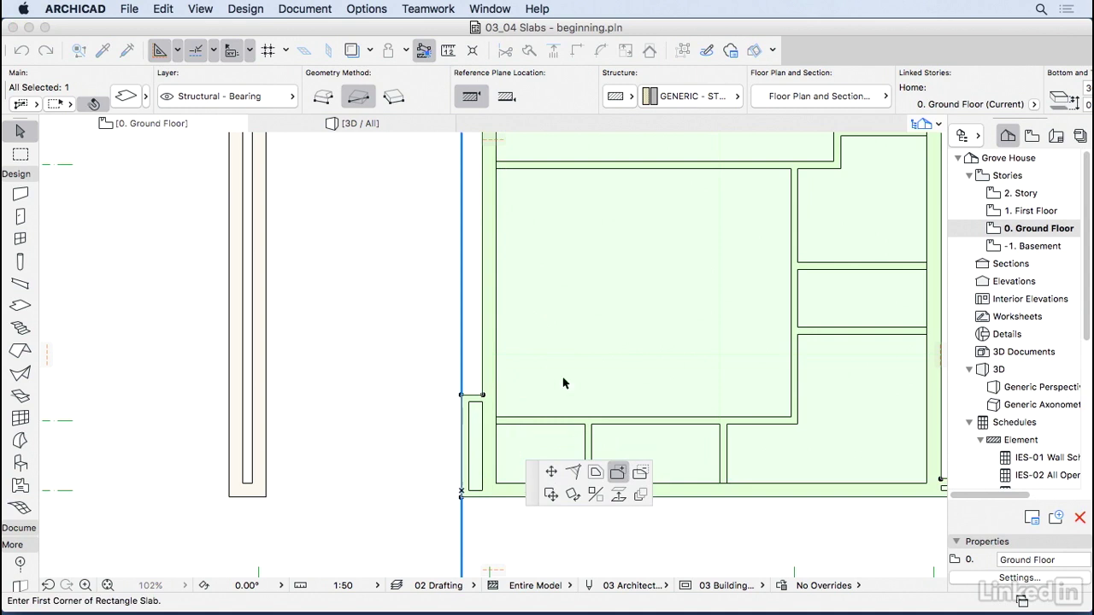
{"action": "left_click", "coordinate": [510, 346]}
{"action": "key", "text": "Escape"}
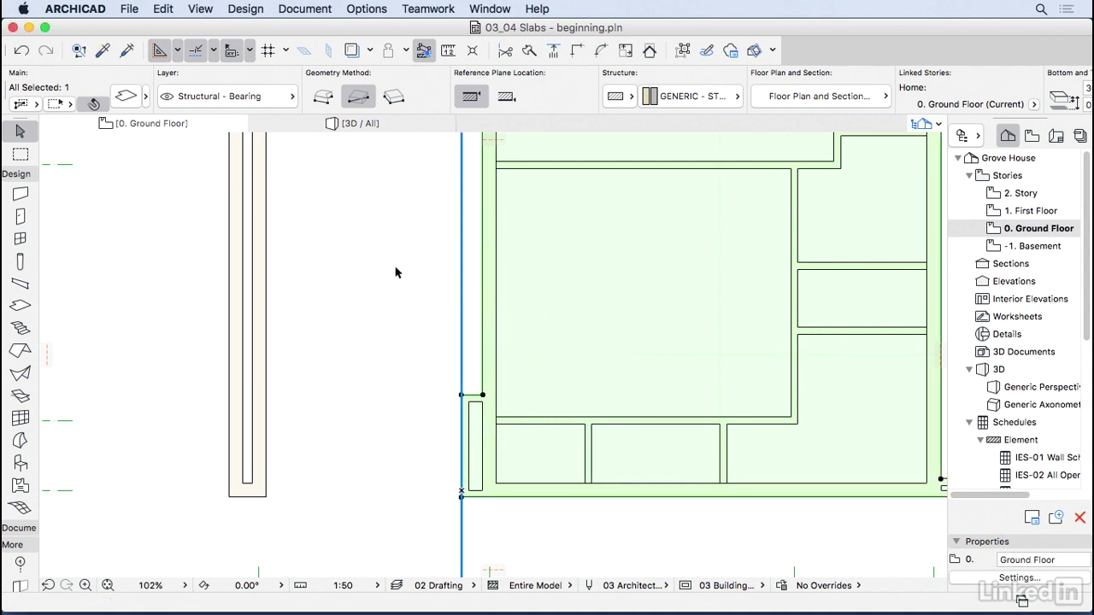
{"action": "left_click", "coordinate": [483, 396]}
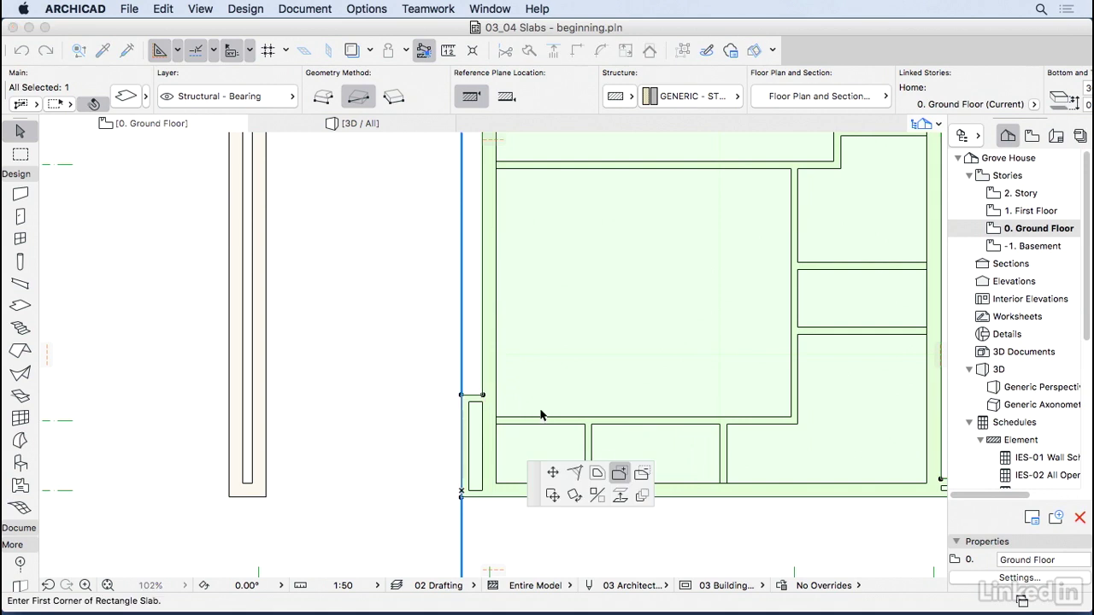
{"action": "left_click", "coordinate": [552, 356]}
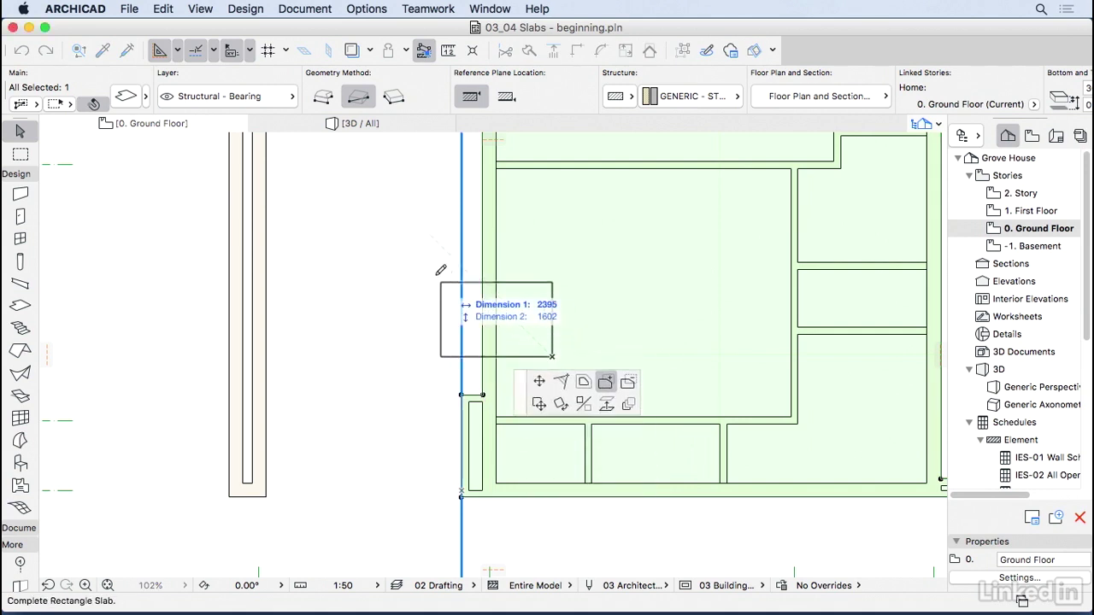
{"action": "left_click", "coordinate": [416, 248]}
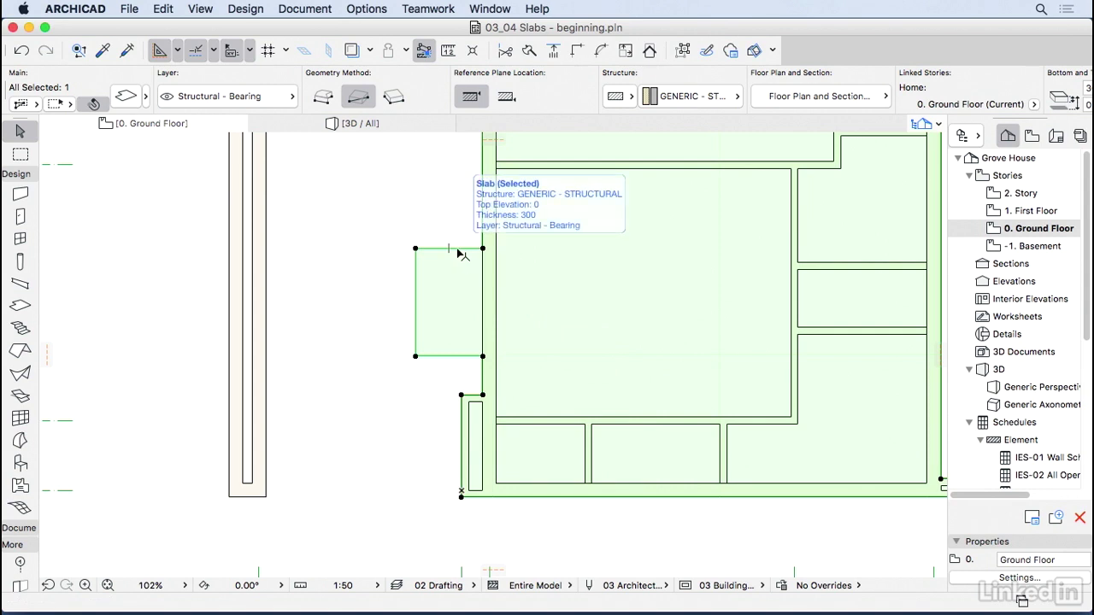
{"action": "left_click", "coordinate": [22, 51]}
{"action": "left_click", "coordinate": [484, 394]}
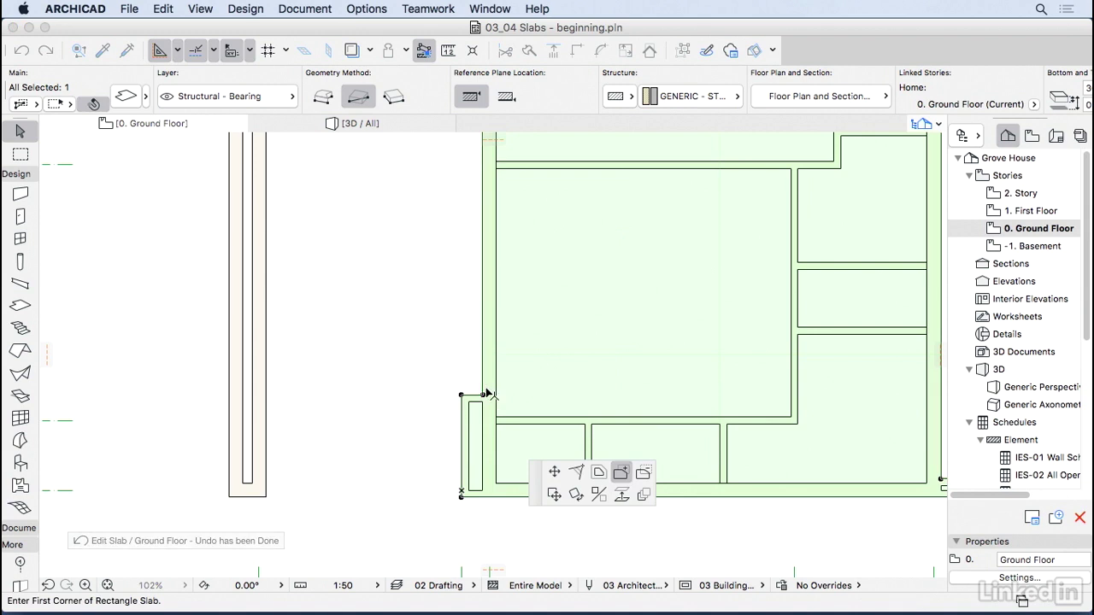
Subtract a polygonal 3700 by 3000 stair hole from the slab in the upper room.
{"action": "left_click", "coordinate": [644, 476]}
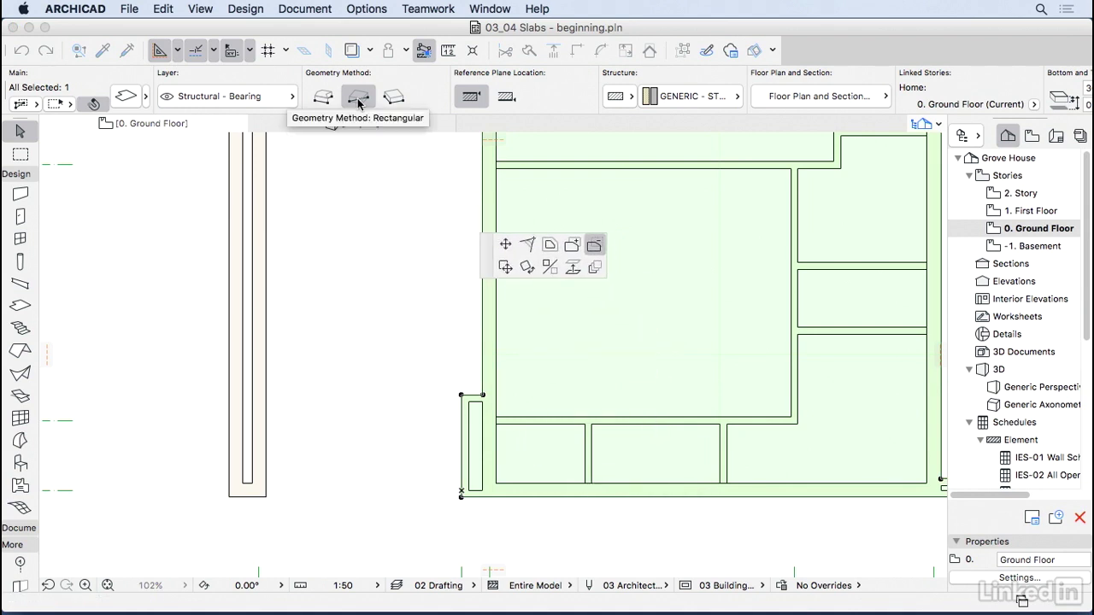
{"action": "left_click", "coordinate": [322, 97]}
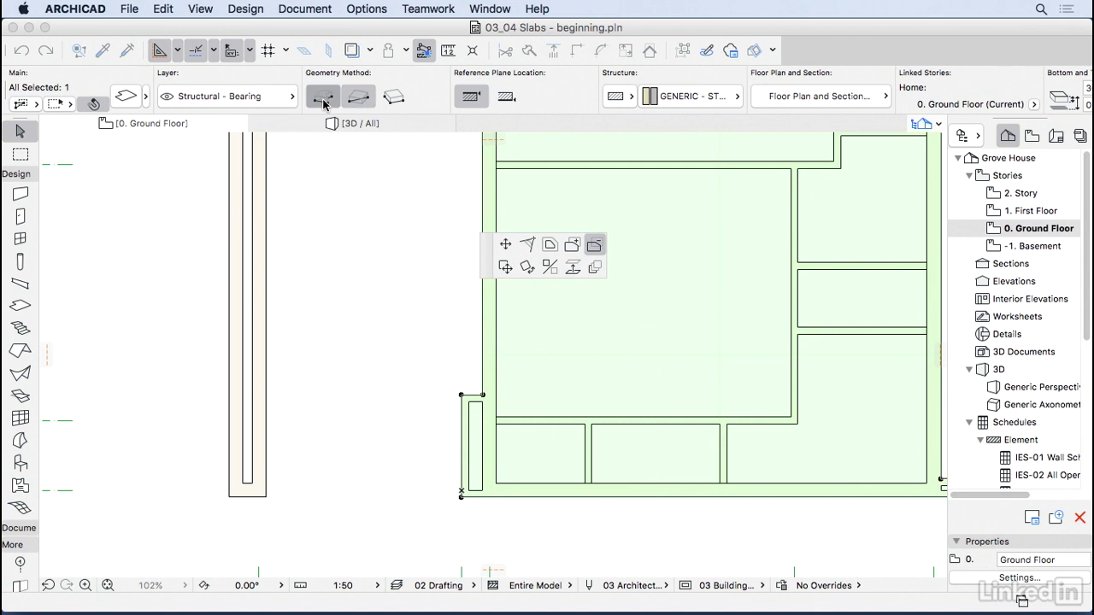
{"action": "left_click", "coordinate": [790, 170]}
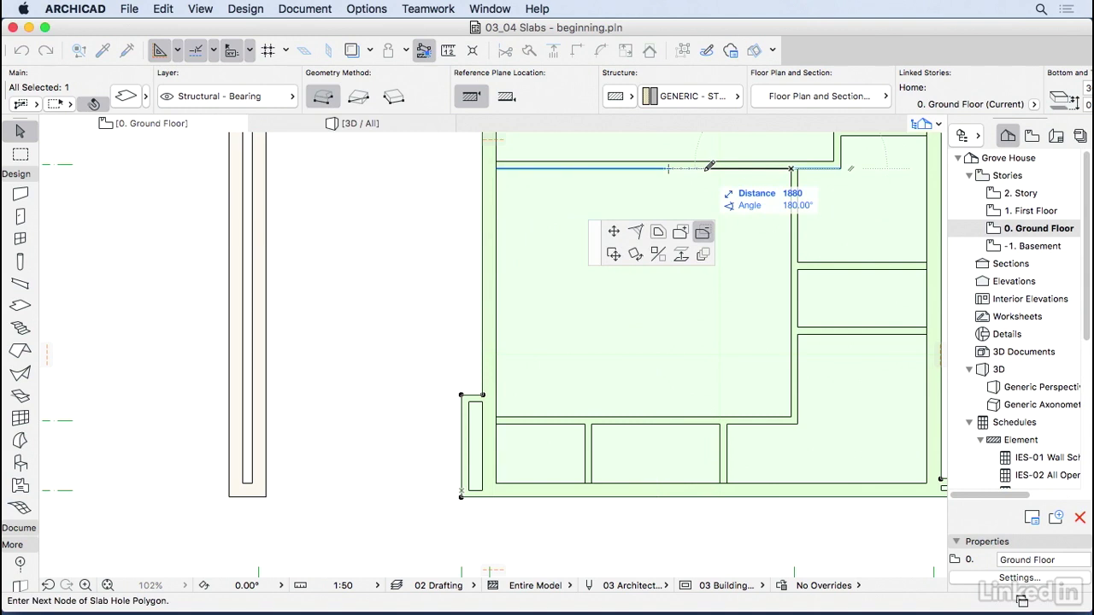
{"action": "type", "text": "37"}
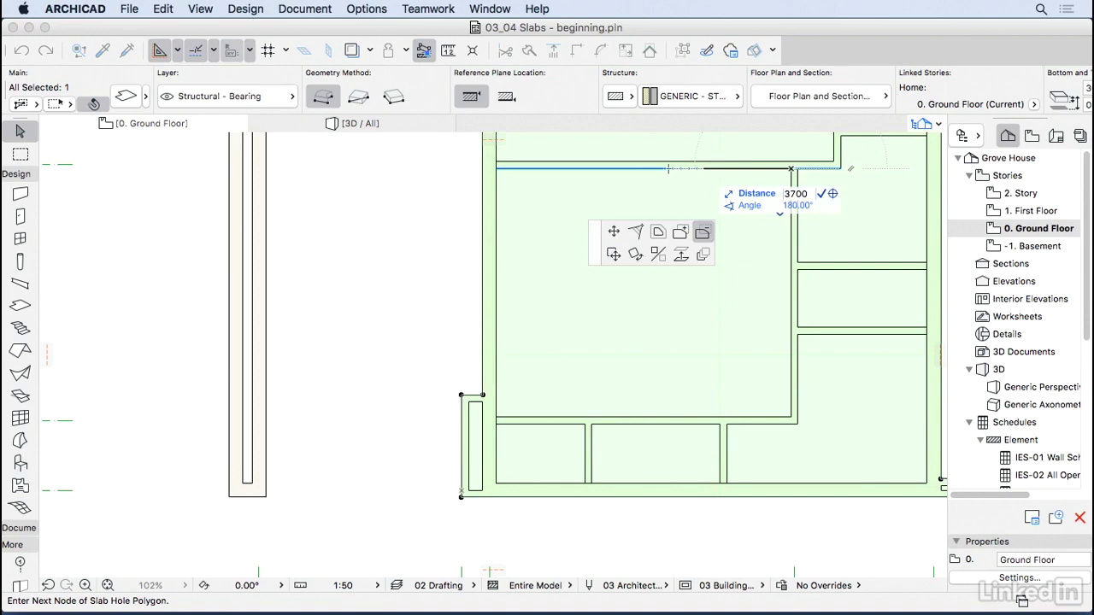
{"action": "type", "text": "00"}
{"action": "key", "text": "Return"}
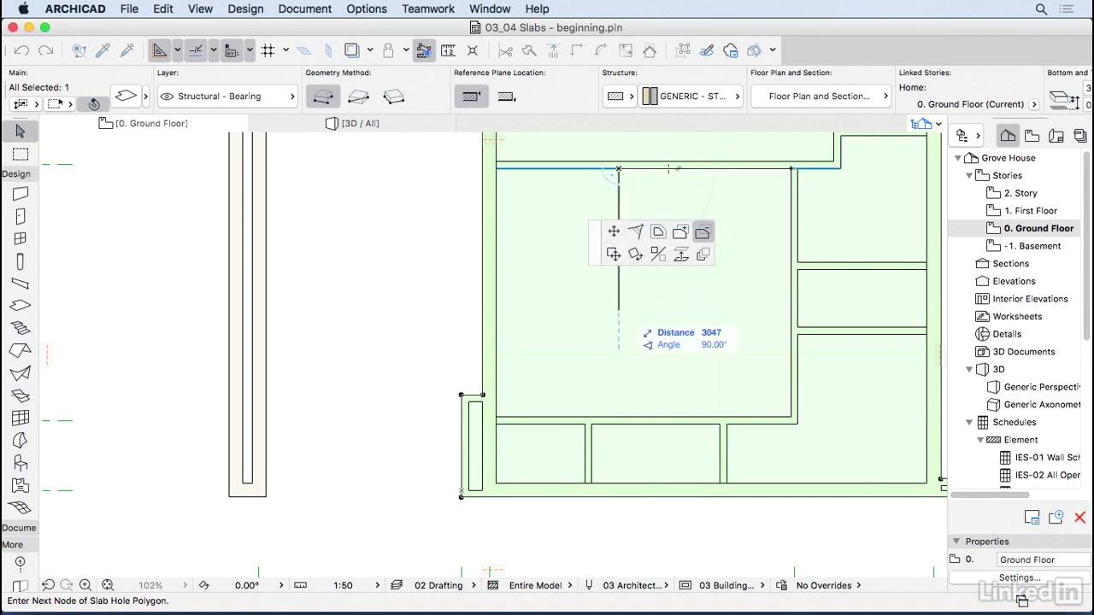
{"action": "type", "text": "3"}
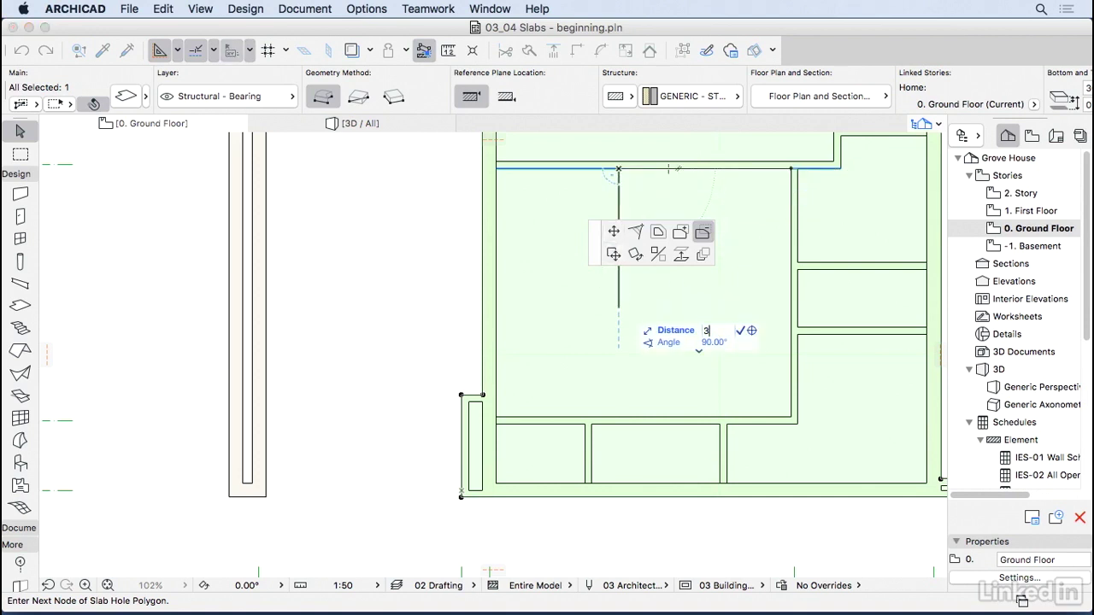
{"action": "type", "text": "000"}
{"action": "key", "text": "Return"}
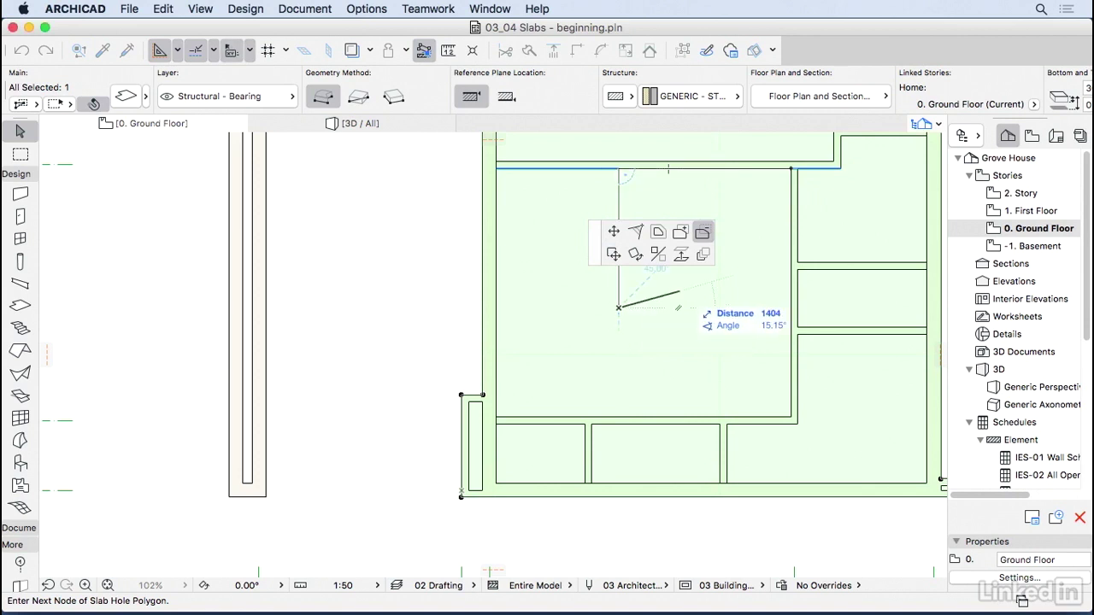
{"action": "left_click", "coordinate": [790, 308]}
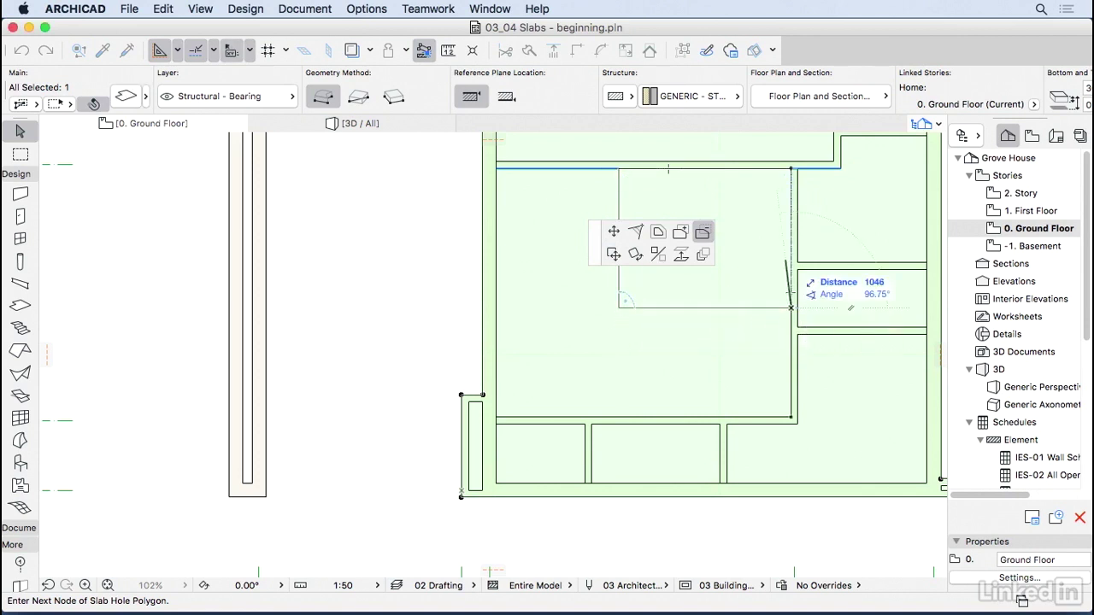
{"action": "left_click", "coordinate": [790, 169]}
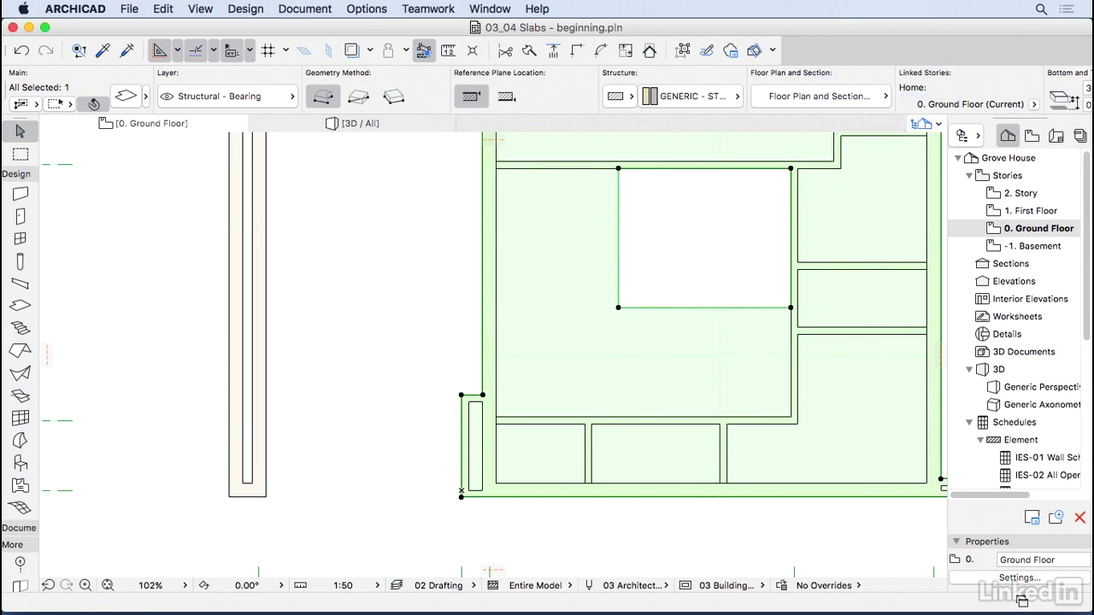
Check the stair hole in the Generic Perspective 3D view from a tilted overhead angle.
{"action": "key", "text": "Escape"}
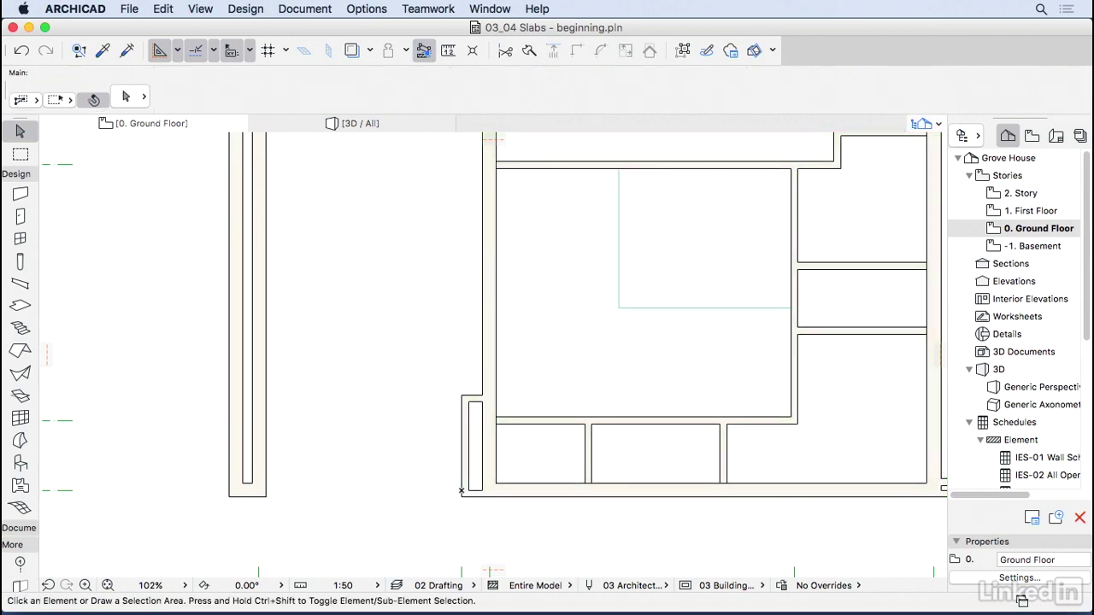
{"action": "double_click", "coordinate": [1040, 387]}
{"action": "key", "text": "o"}
{"action": "left_click_drag", "start_coordinate": [493, 342], "coordinate": [618, 384]}
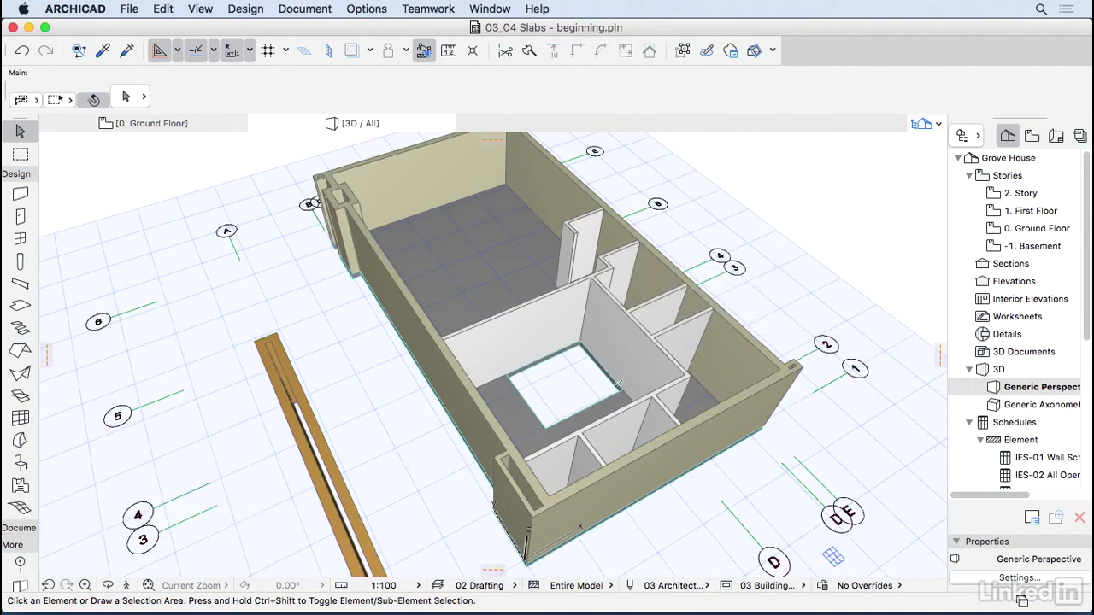
Return to the Ground Floor plan with F2 and zoom out.
{"action": "key", "text": "F2"}
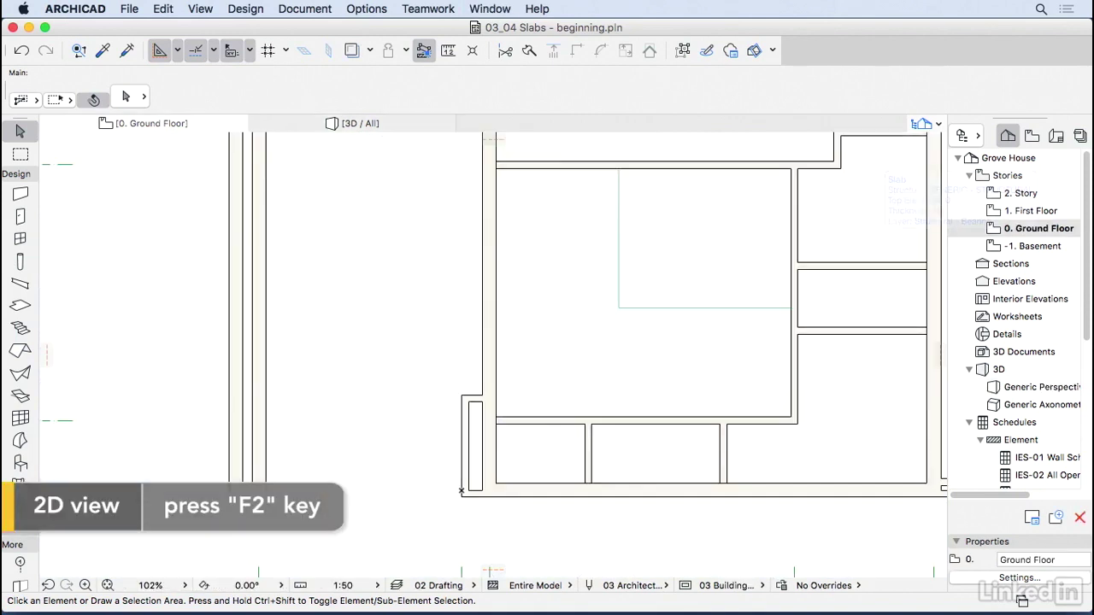
{"action": "scroll", "coordinate": [624, 564], "scroll_direction": "down", "scroll_amount": 5}
{"action": "scroll", "coordinate": [611, 341], "scroll_direction": "down", "scroll_amount": 5}
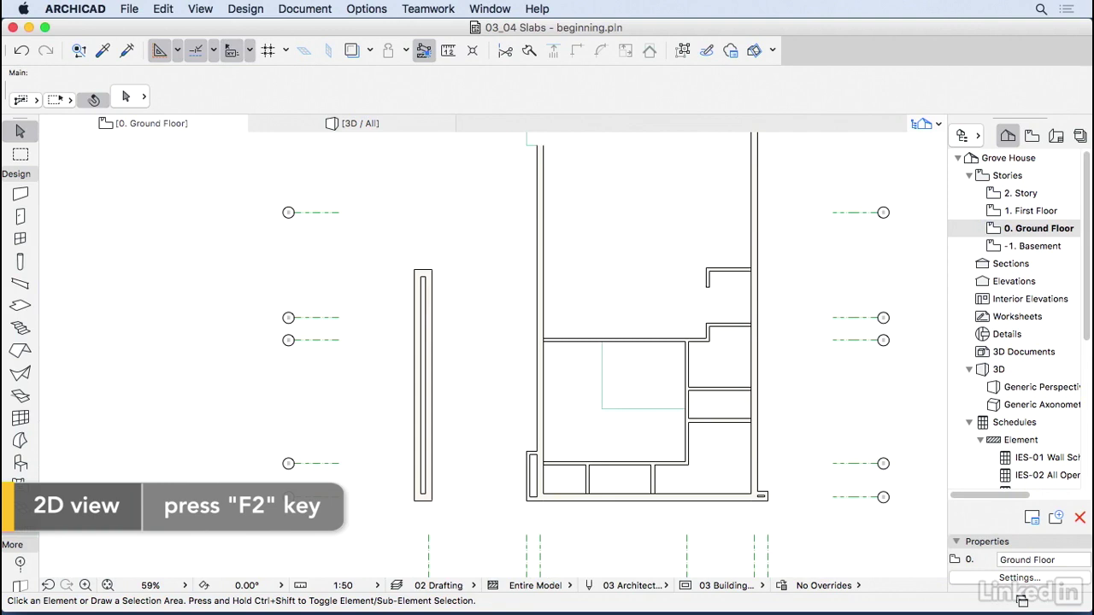
Set the Slab tool defaults to 250 thickness with a -50 offset from the Ground Floor.
{"action": "key", "text": "s"}
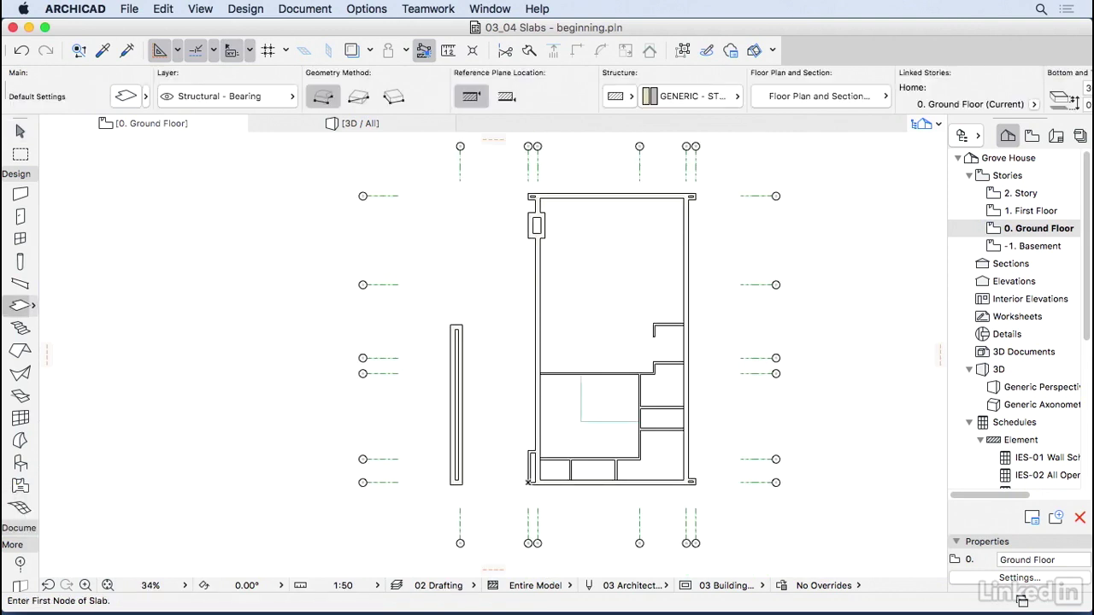
{"action": "key", "text": "super+t"}
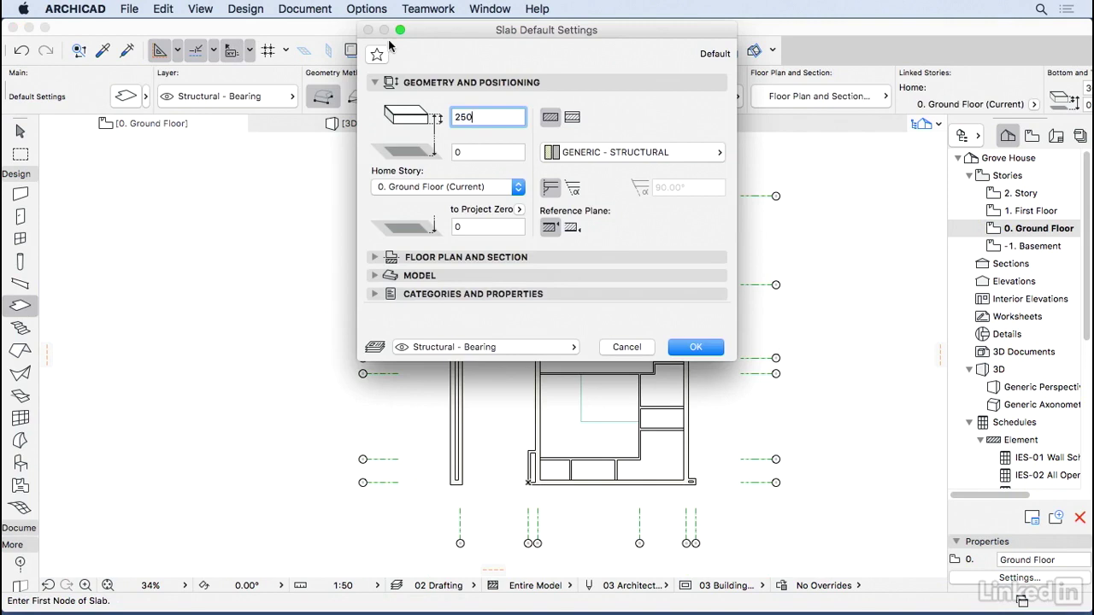
{"action": "key", "text": "Tab"}
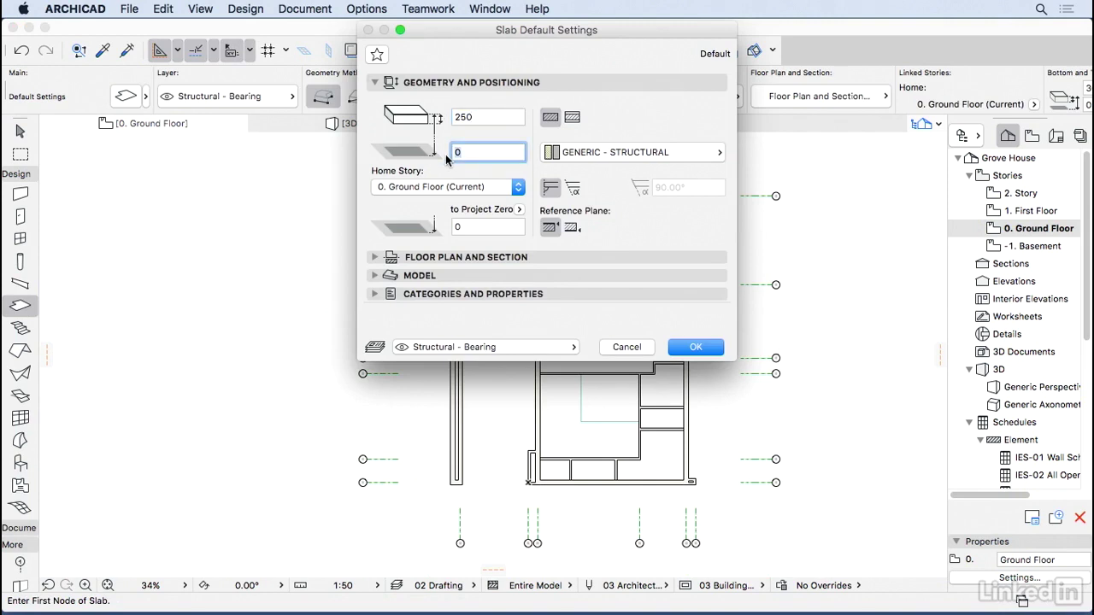
{"action": "type", "text": "-50"}
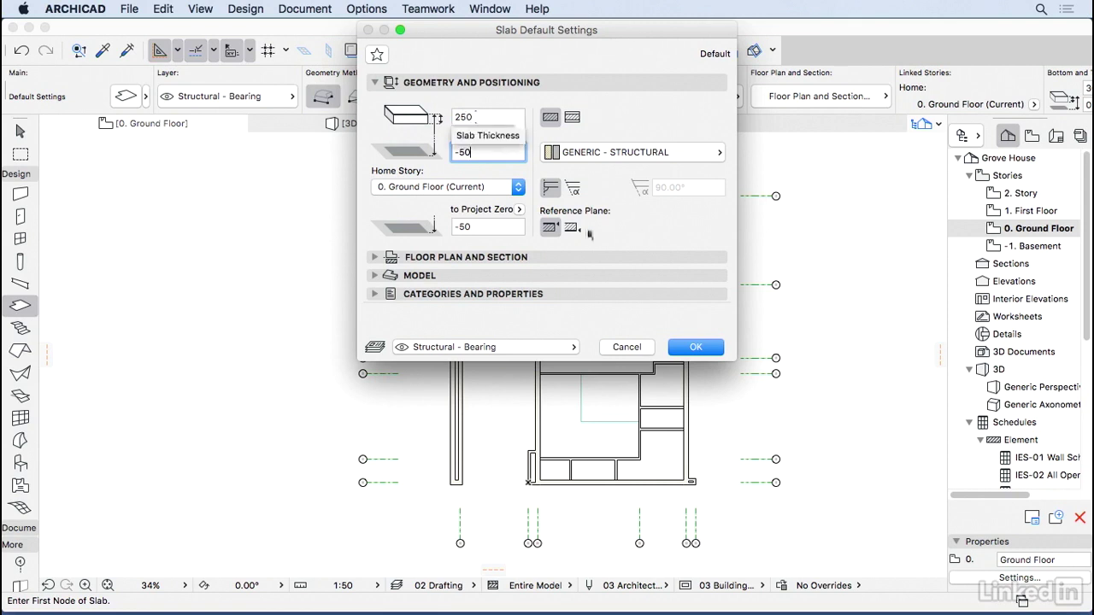
{"action": "left_click", "coordinate": [697, 347]}
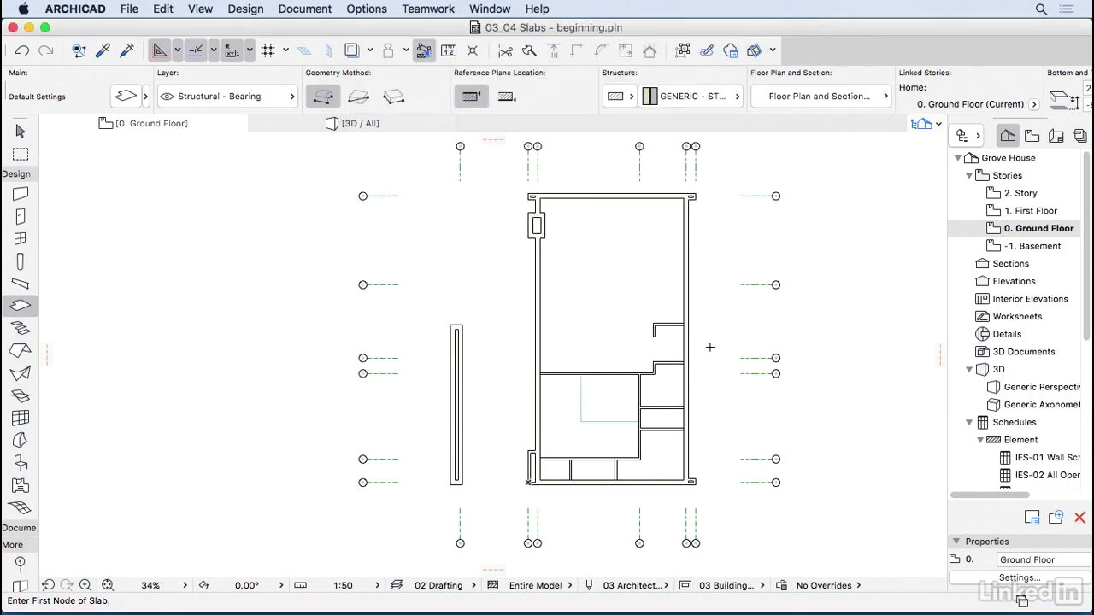
Start the lower slab outline at the house's wall corners, running down to the standalone wall's bottom.
{"action": "scroll", "coordinate": [546, 266], "scroll_direction": "up", "scroll_amount": 3}
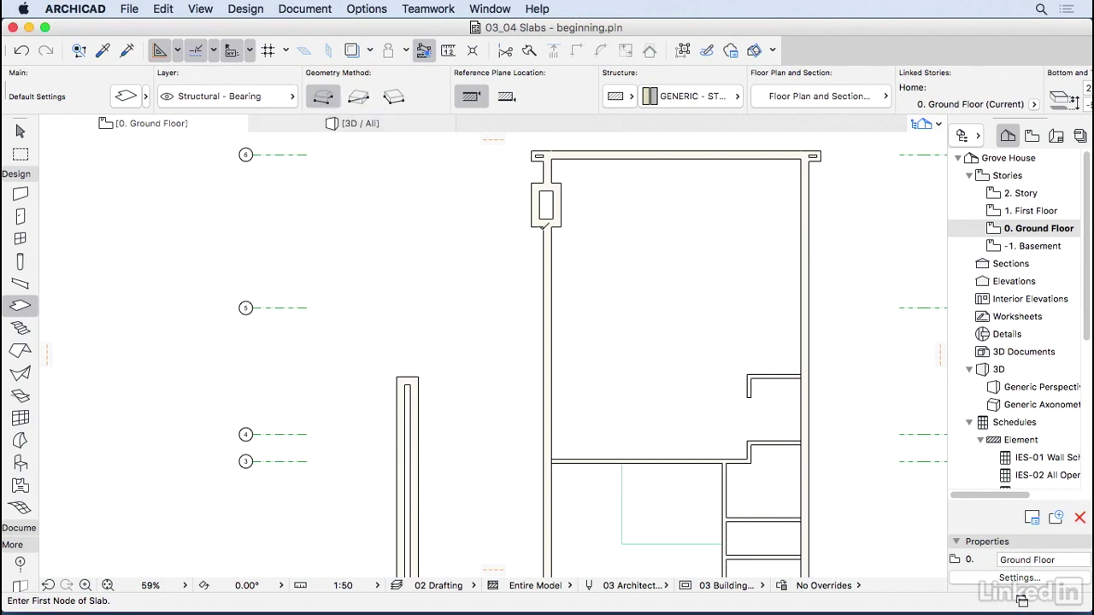
{"action": "left_click", "coordinate": [544, 232]}
{"action": "scroll", "coordinate": [532, 269], "scroll_direction": "down", "scroll_amount": 5}
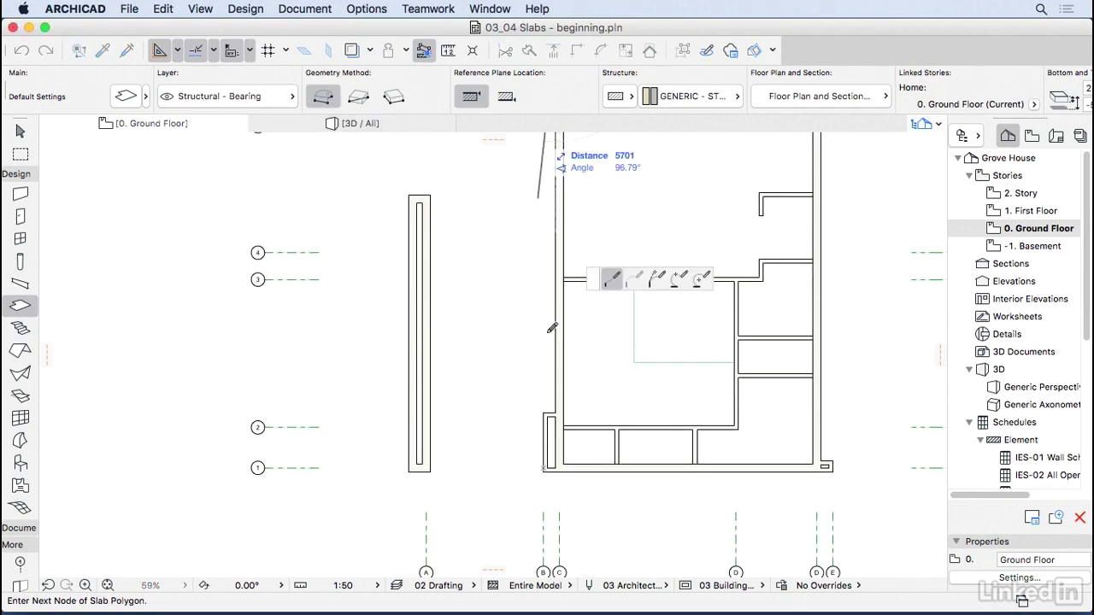
{"action": "scroll", "coordinate": [561, 416], "scroll_direction": "up", "scroll_amount": 2}
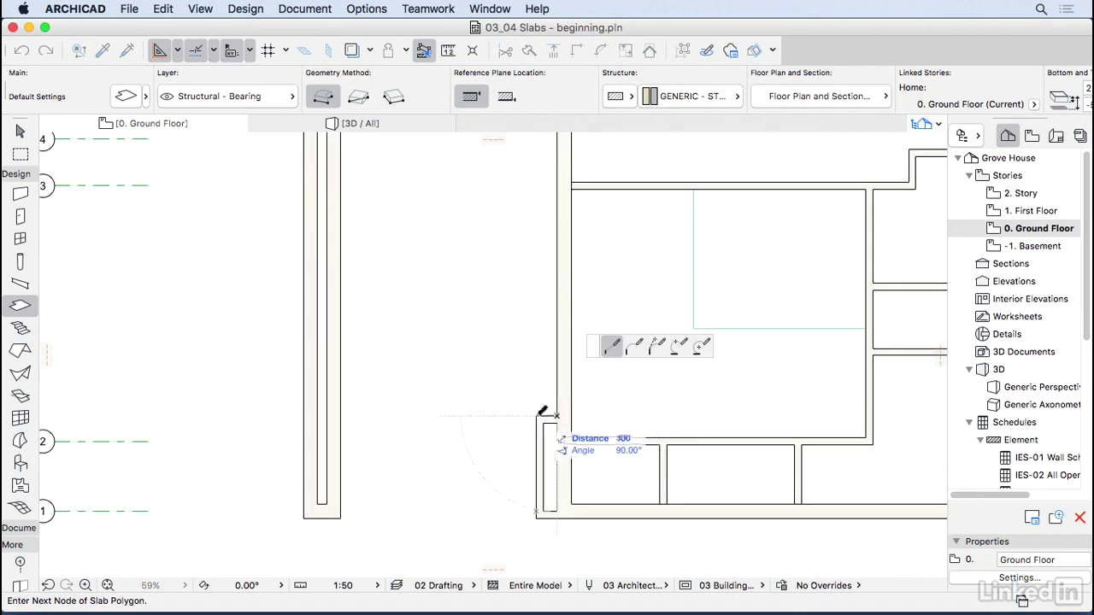
{"action": "left_click", "coordinate": [535, 417]}
{"action": "left_click", "coordinate": [536, 517]}
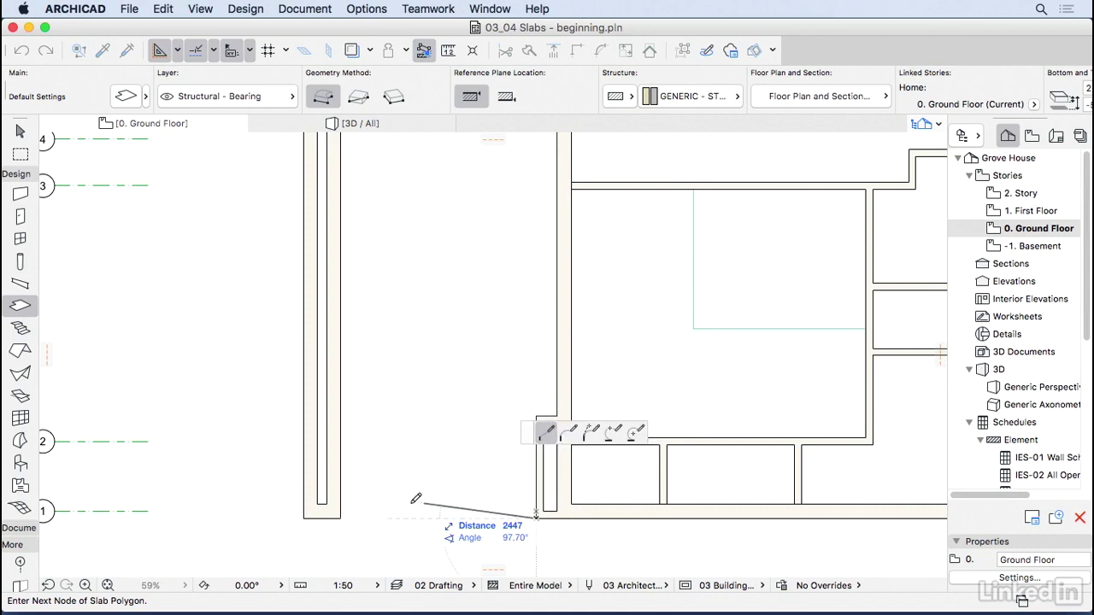
{"action": "left_click", "coordinate": [340, 517]}
Finish the slab outline at the standalone wall's top and the house's west wall, closing the polygon.
{"action": "scroll", "coordinate": [366, 374], "scroll_direction": "down", "scroll_amount": 2}
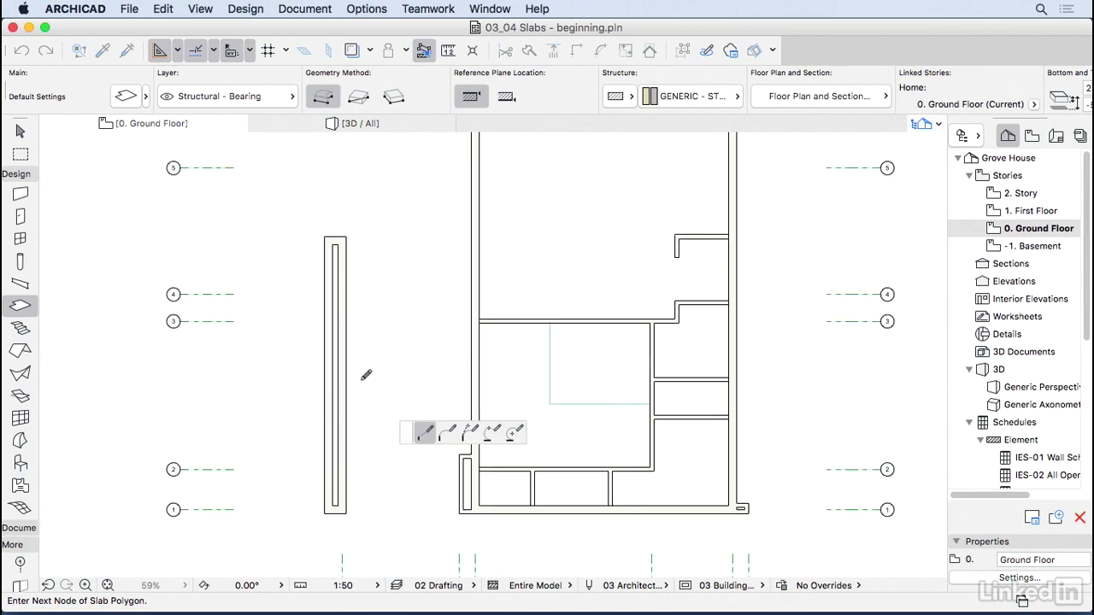
{"action": "left_click", "coordinate": [346, 236]}
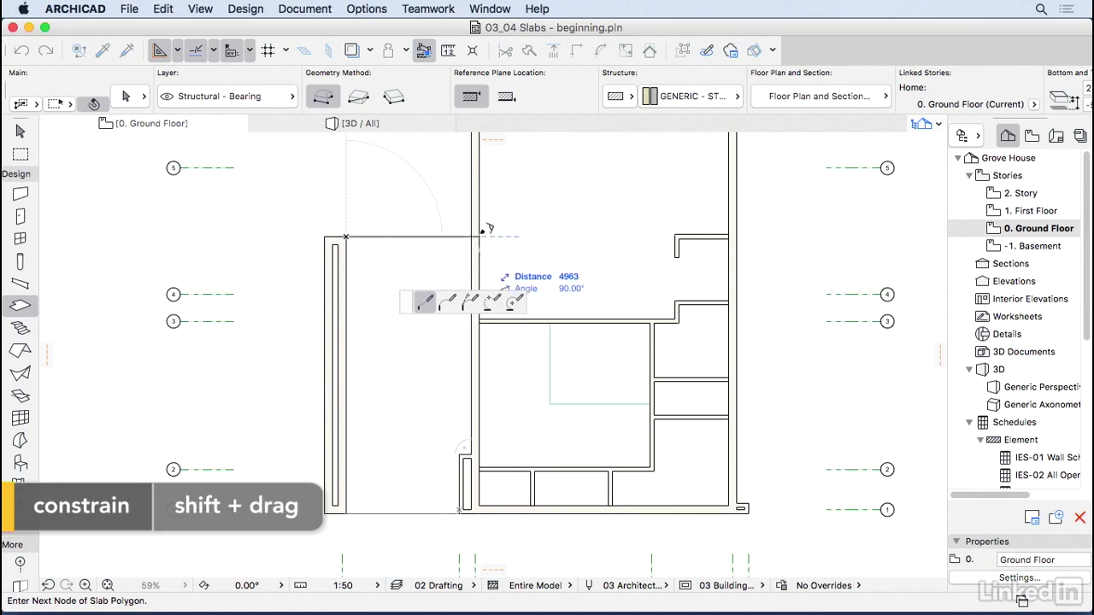
{"action": "scroll", "coordinate": [466, 282], "scroll_direction": "up", "scroll_amount": 5}
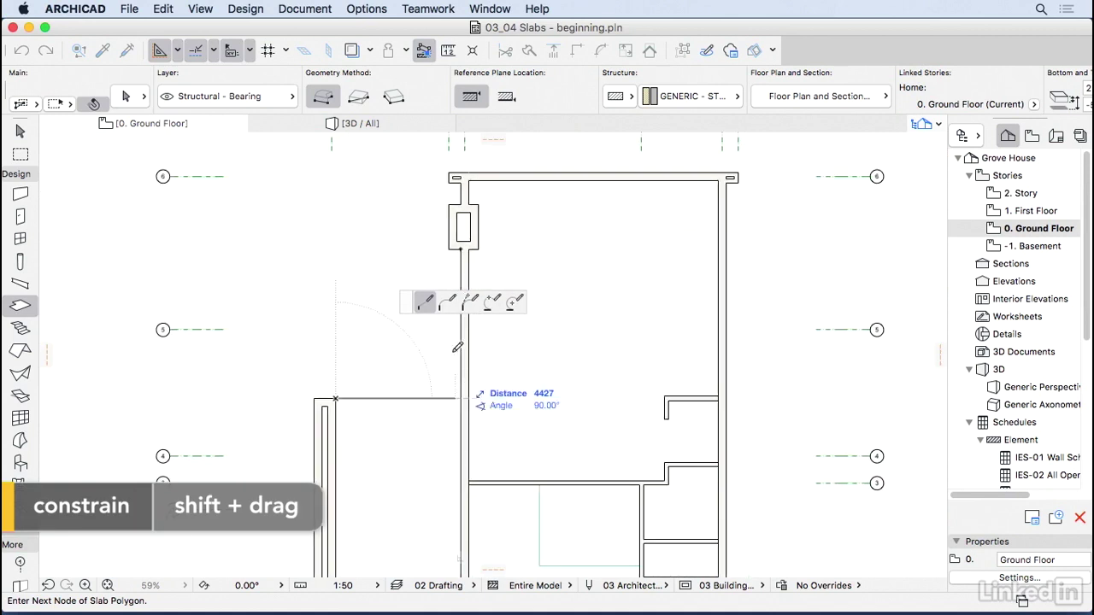
{"action": "left_click", "coordinate": [450, 248]}
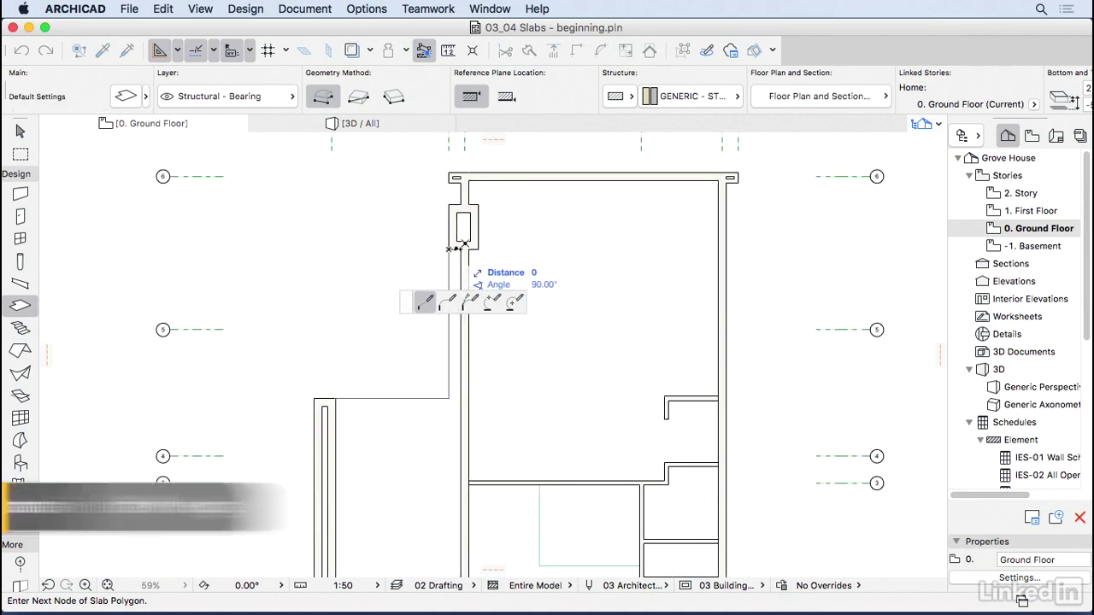
{"action": "left_click", "coordinate": [452, 247]}
{"action": "scroll", "coordinate": [454, 247], "scroll_direction": "up", "scroll_amount": 3}
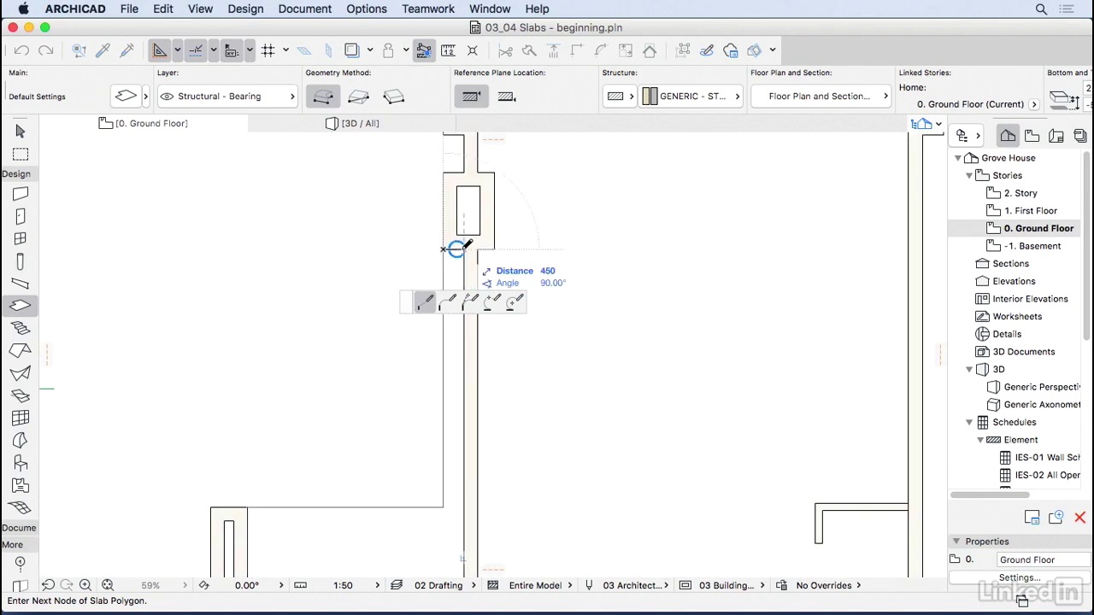
{"action": "left_click", "coordinate": [463, 247]}
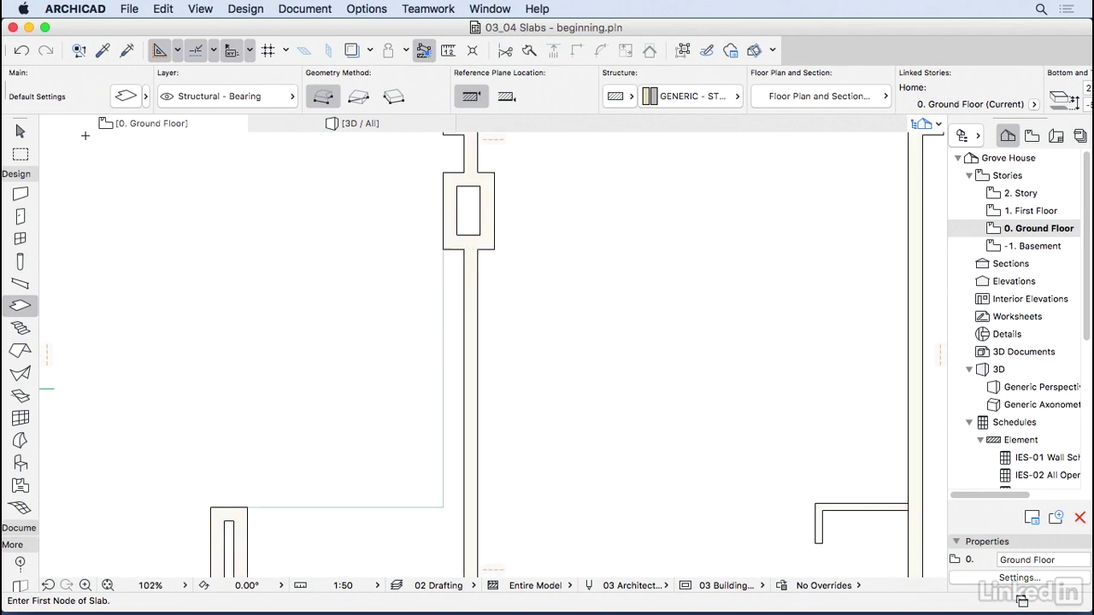
{"action": "left_click", "coordinate": [21, 130]}
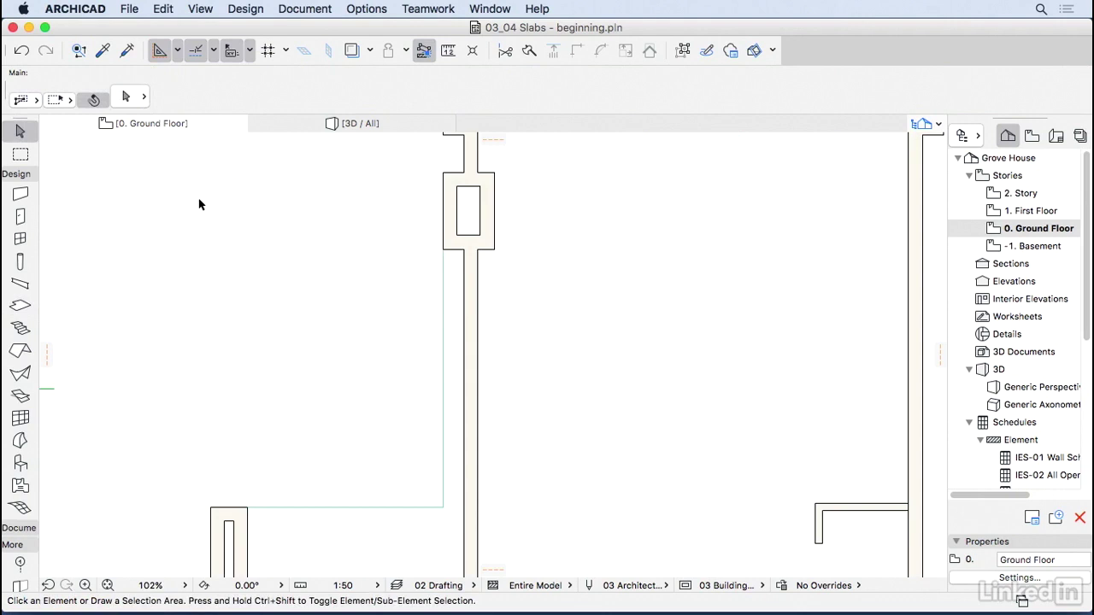
{"action": "key", "text": "F3"}
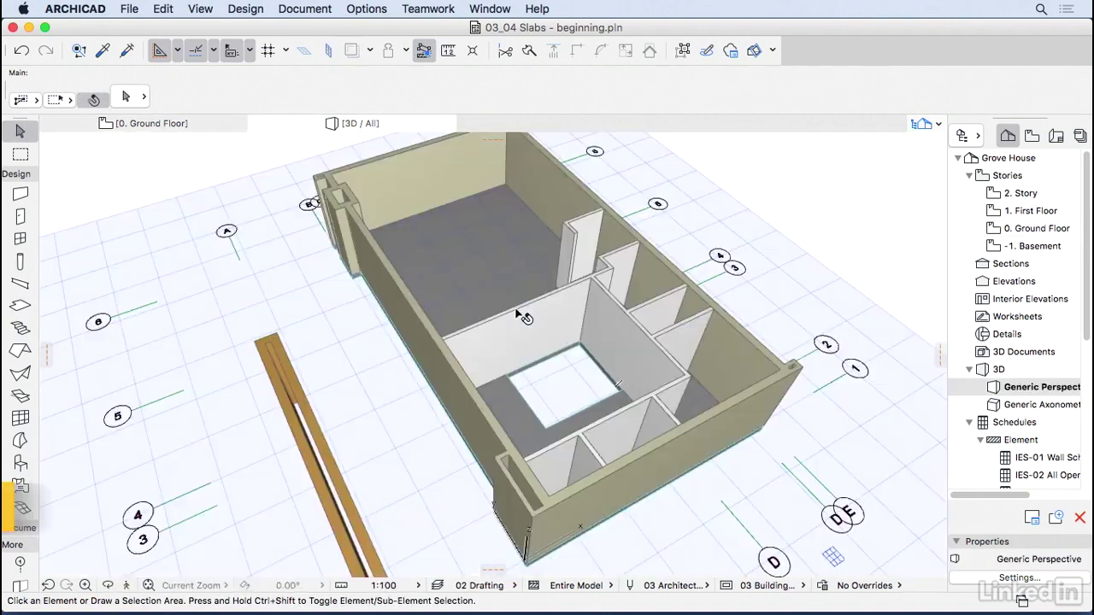
{"action": "left_click_drag", "start_coordinate": [347, 355], "coordinate": [555, 384]}
{"action": "scroll", "coordinate": [553, 384], "scroll_direction": "up", "scroll_amount": 10}
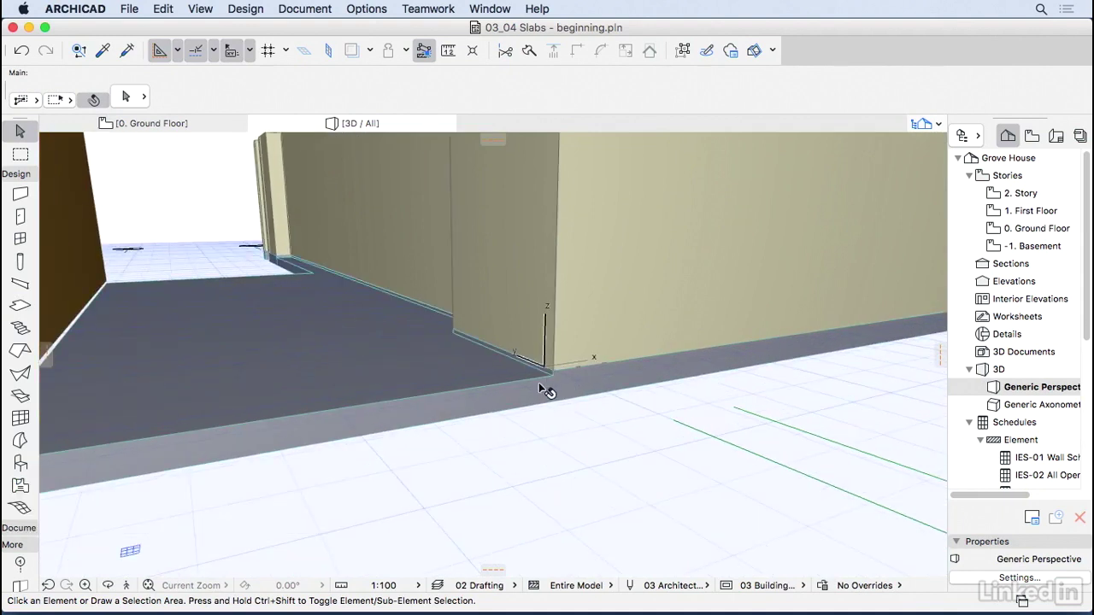
{"action": "scroll", "coordinate": [485, 365], "scroll_direction": "down", "scroll_amount": 10}
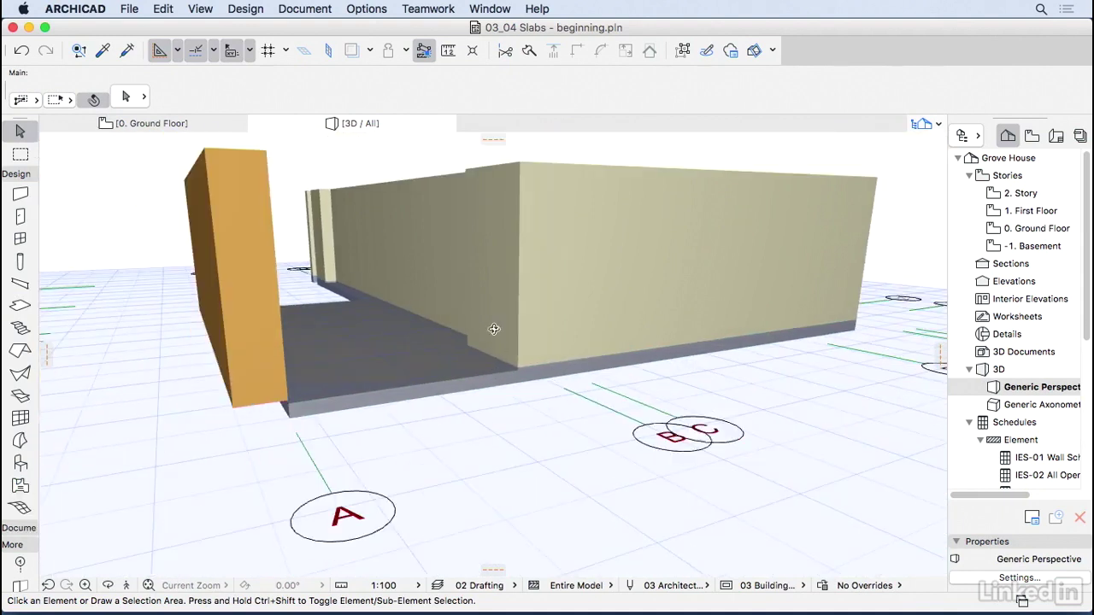
{"action": "left_click_drag", "start_coordinate": [485, 365], "coordinate": [494, 442]}
{"action": "key", "text": "F2"}
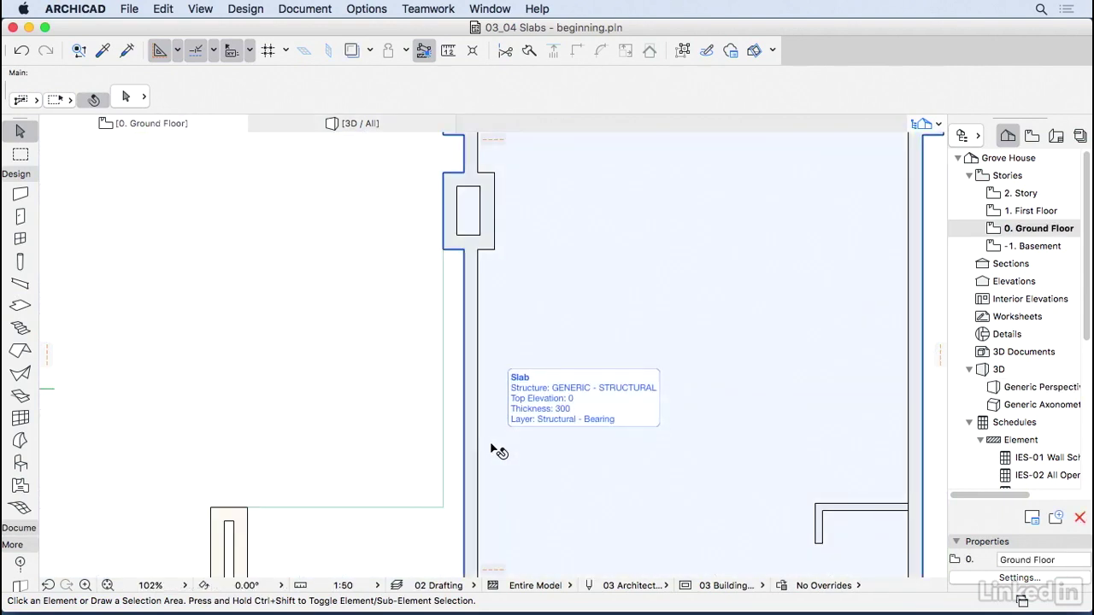
{"action": "scroll", "coordinate": [415, 422], "scroll_direction": "down", "scroll_amount": 4}
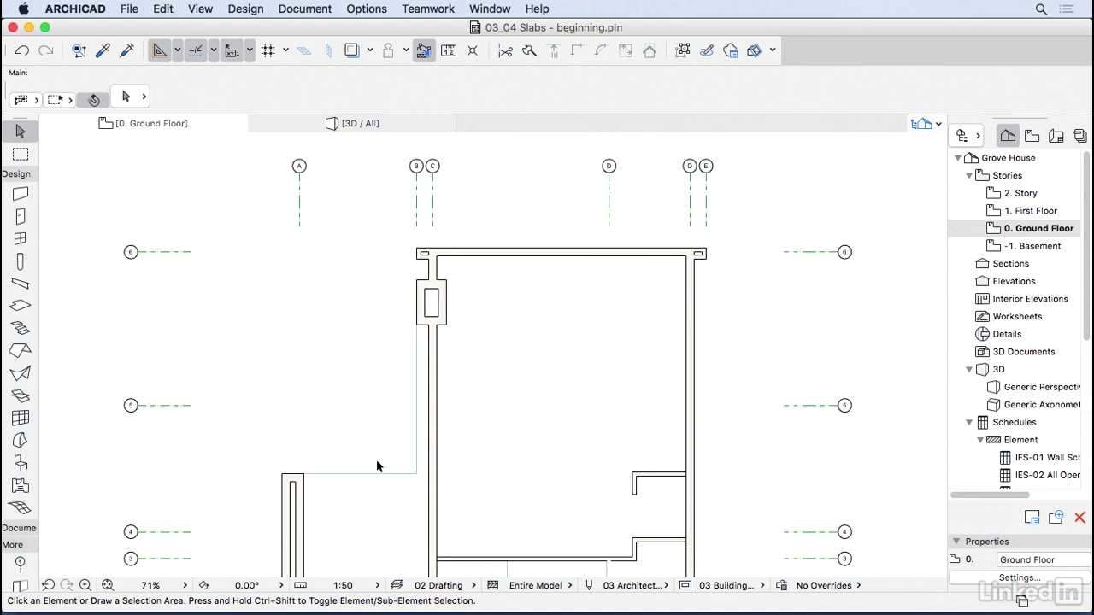
{"action": "scroll", "coordinate": [379, 465], "scroll_direction": "down", "scroll_amount": 8}
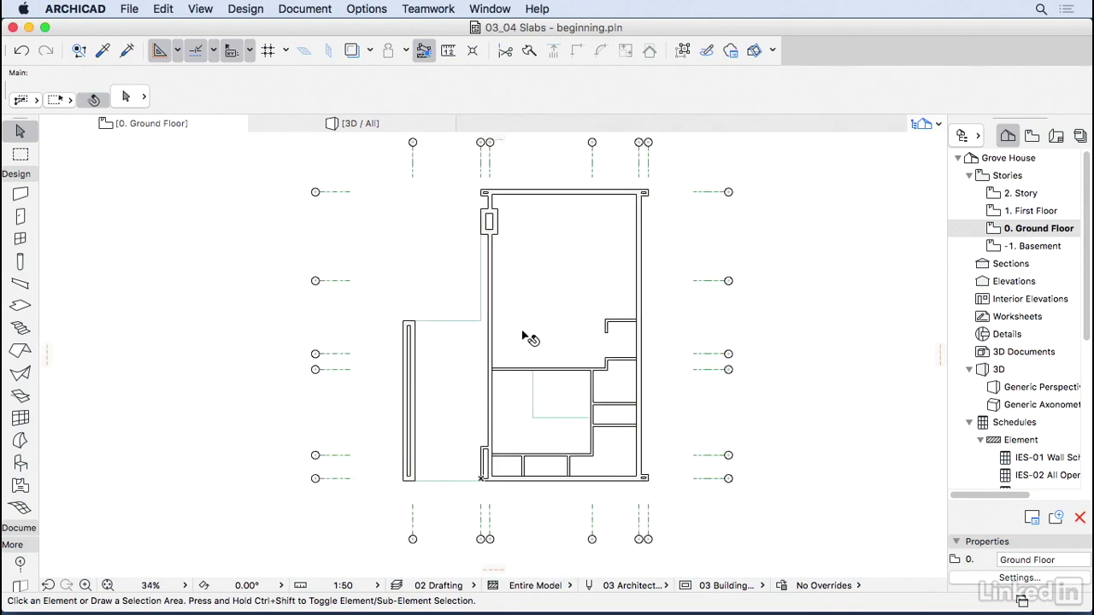
{"action": "scroll", "coordinate": [526, 335], "scroll_direction": "up", "scroll_amount": 4}
{"action": "scroll", "coordinate": [525, 336], "scroll_direction": "down", "scroll_amount": 1}
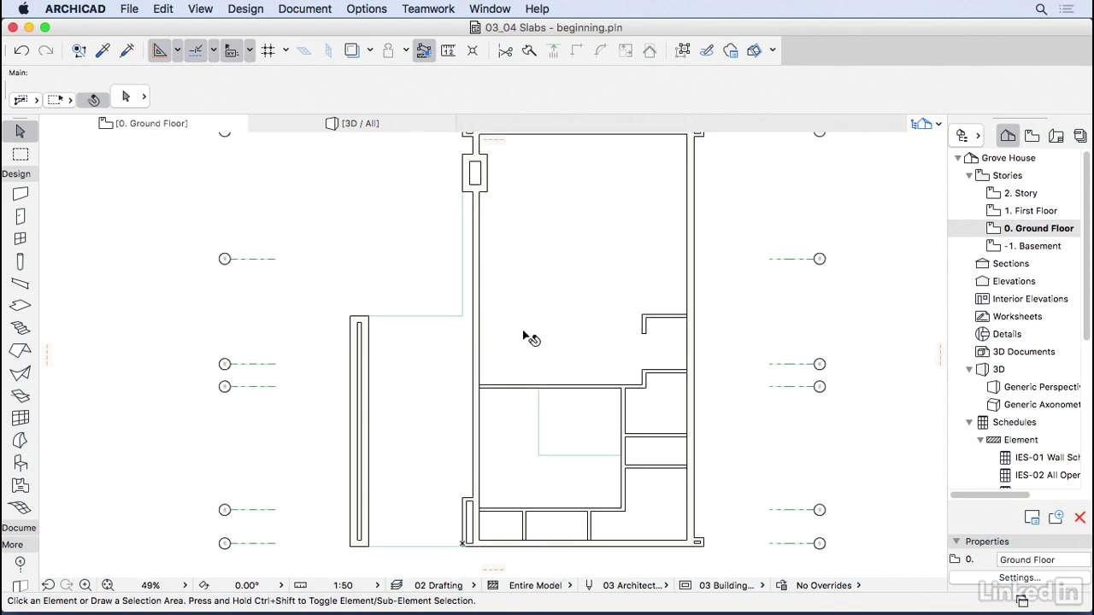